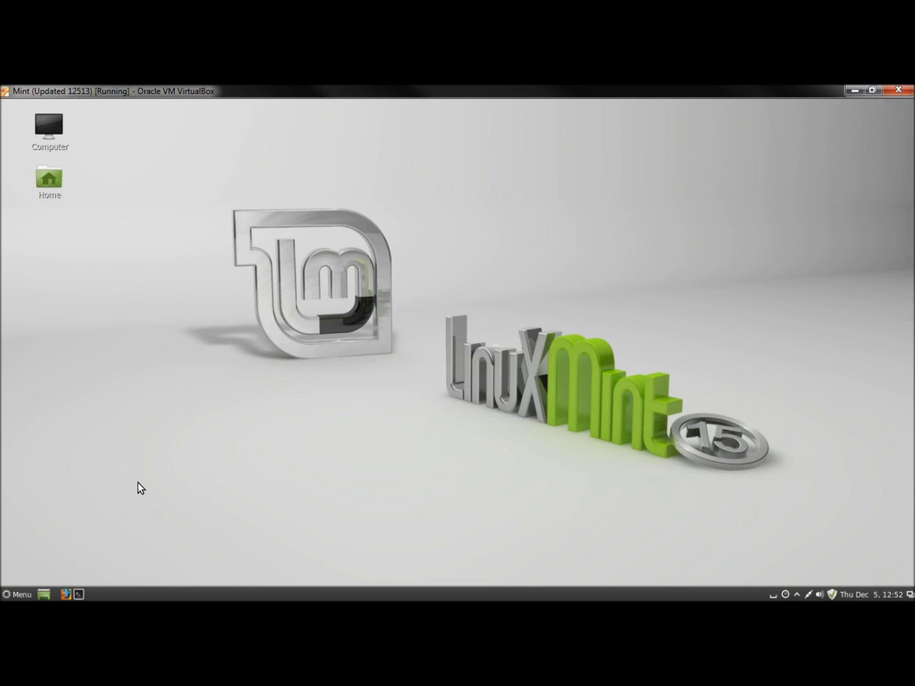
Step: Search Software Manager for 'wine' and open the wine package page
left_click(14, 597)
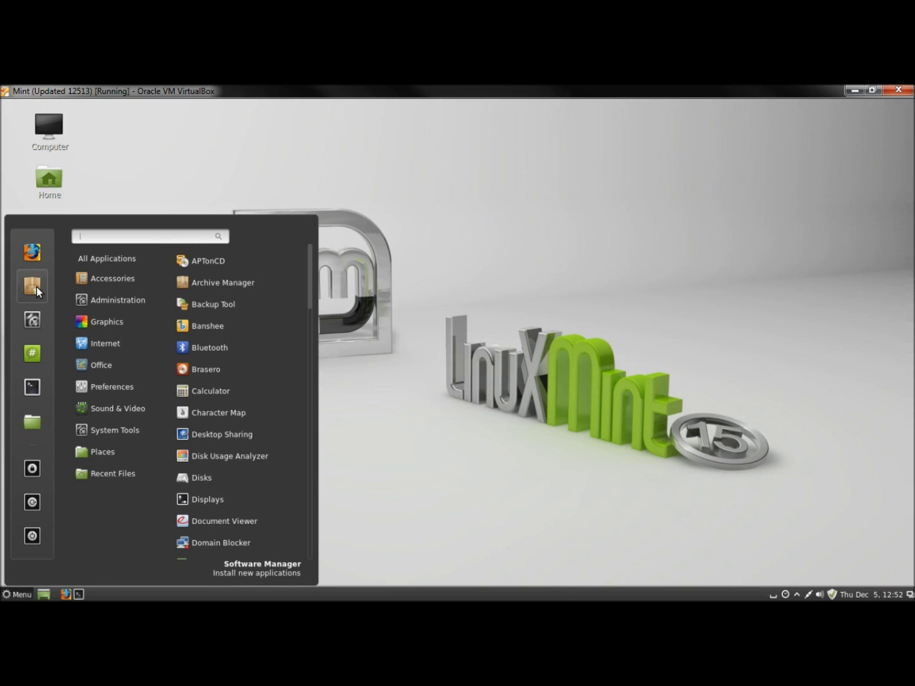
left_click(37, 287)
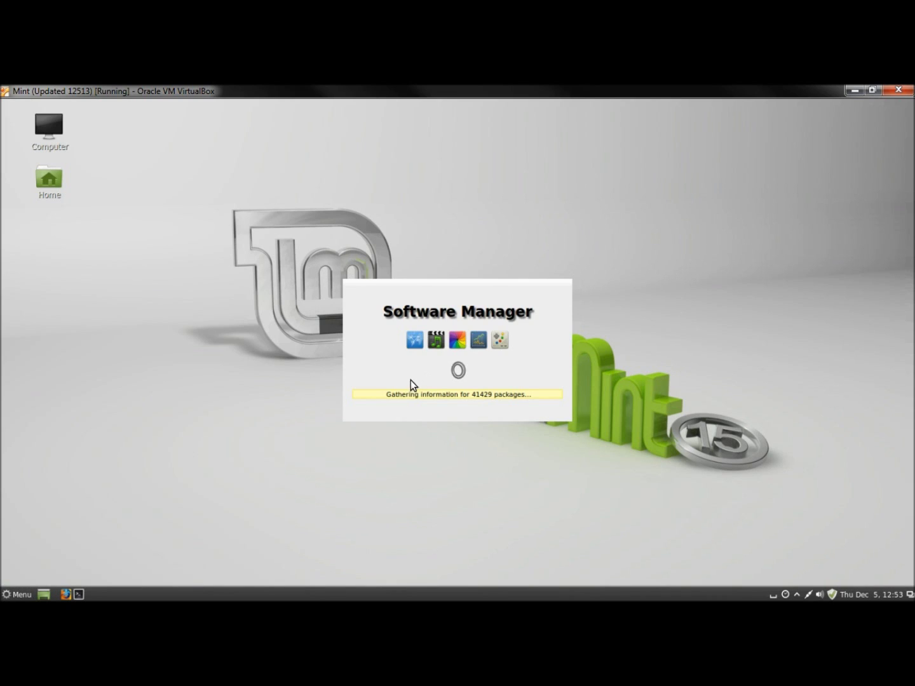
left_click(607, 209)
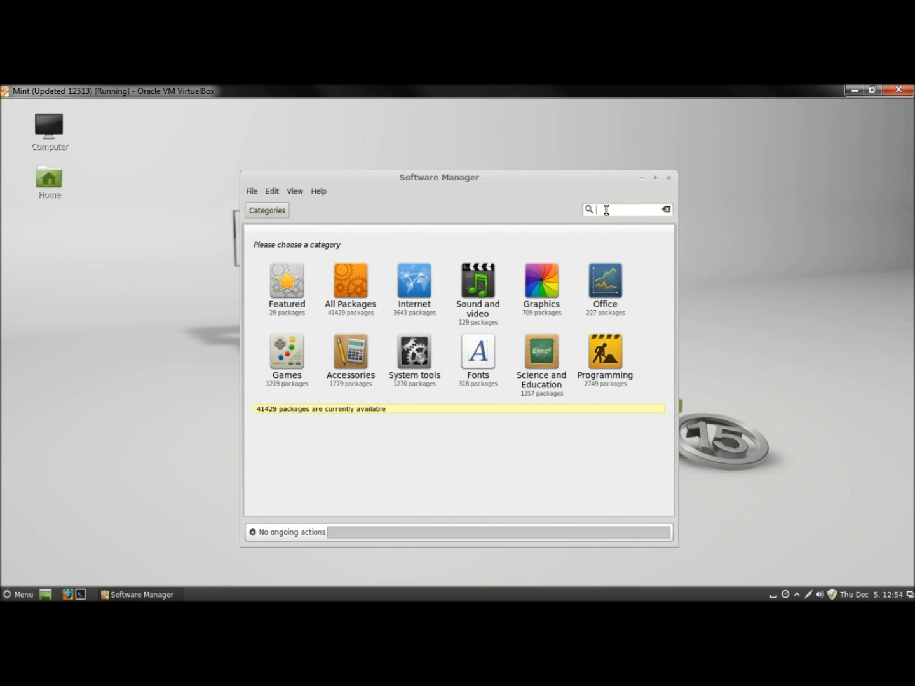
type("wine")
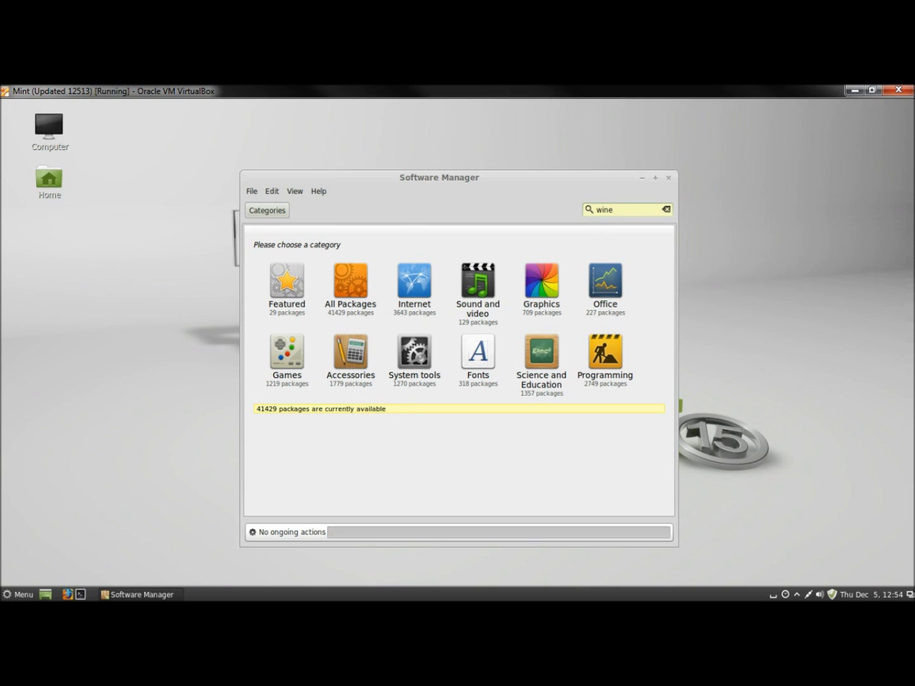
key("Return")
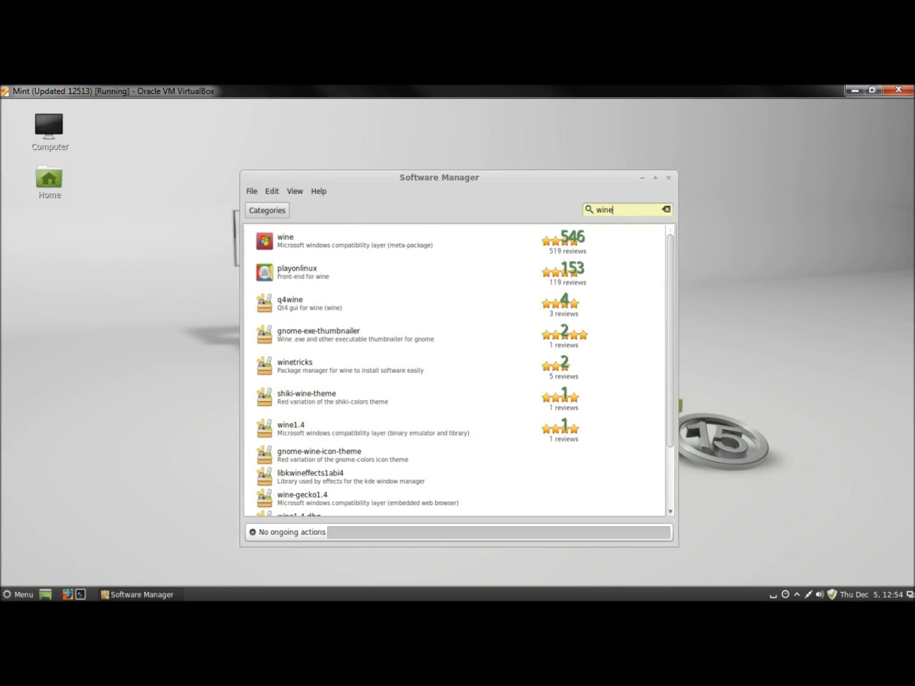
left_click(303, 244)
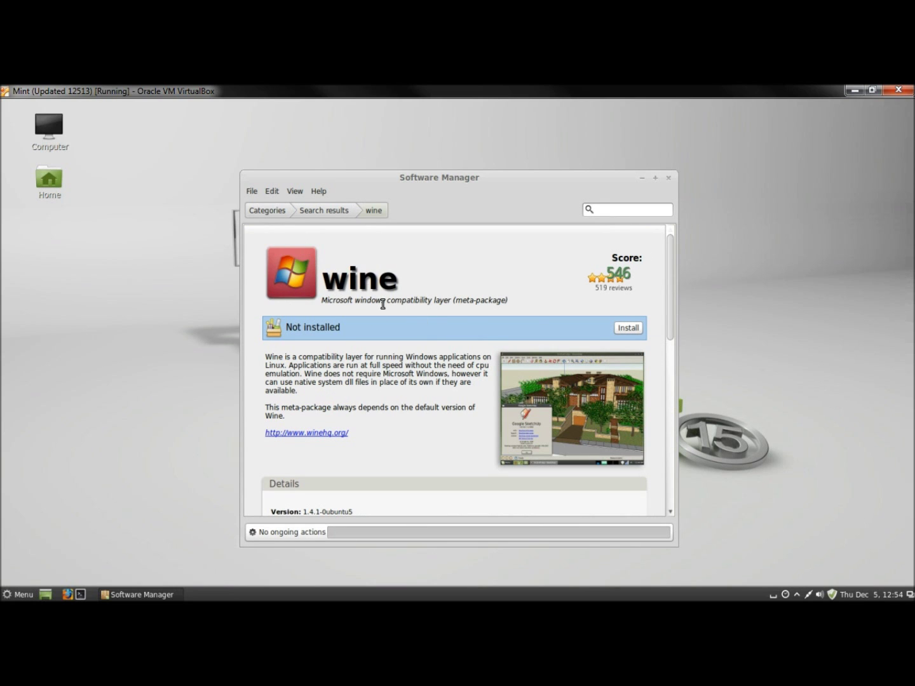
Step: Install wine, accepting the Microsoft fonts licence, then close Software Manager
left_click(625, 325)
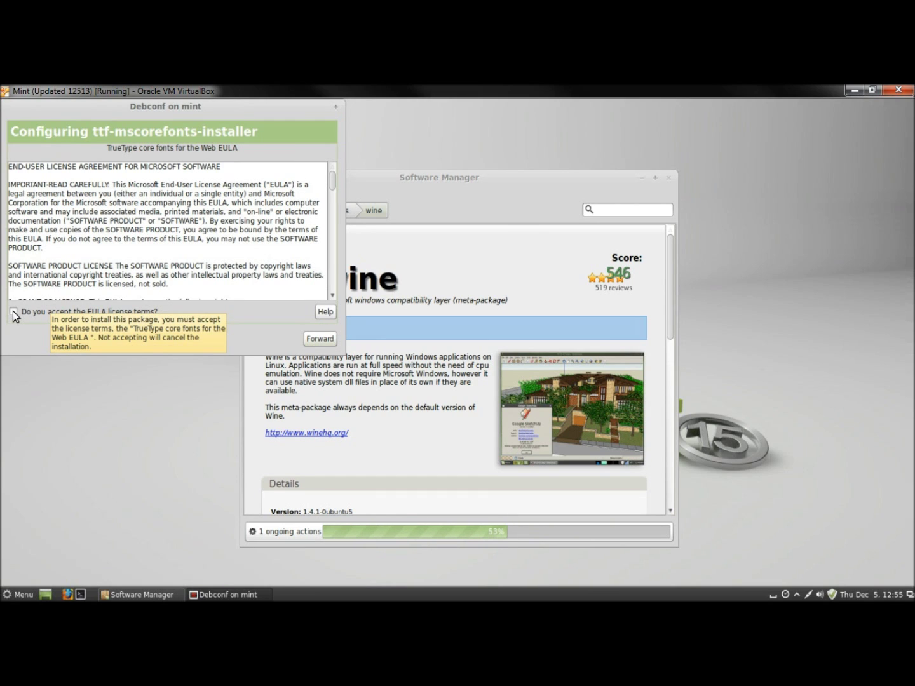
left_click(13, 312)
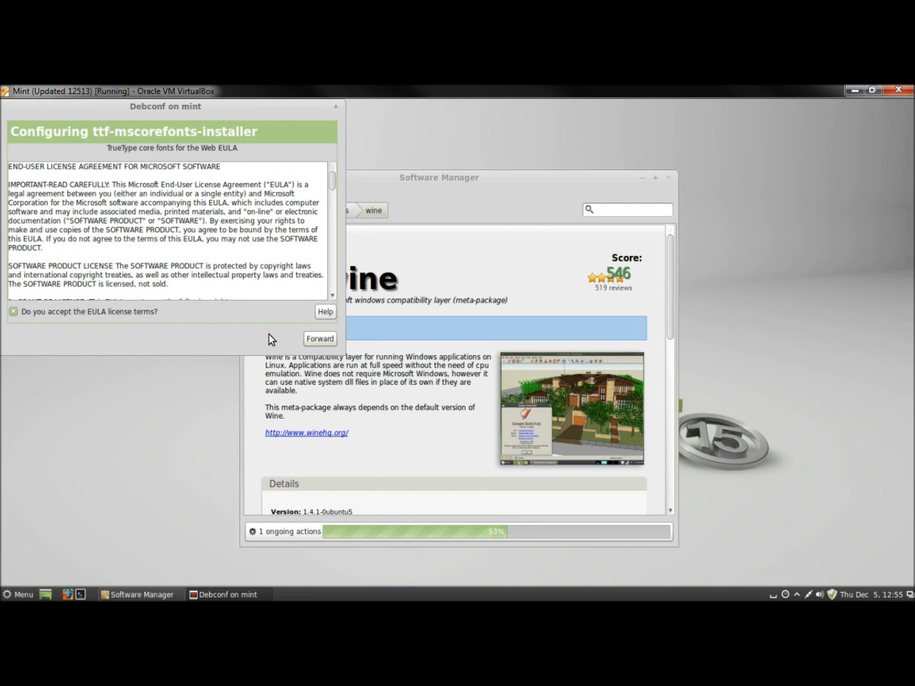
left_click(318, 340)
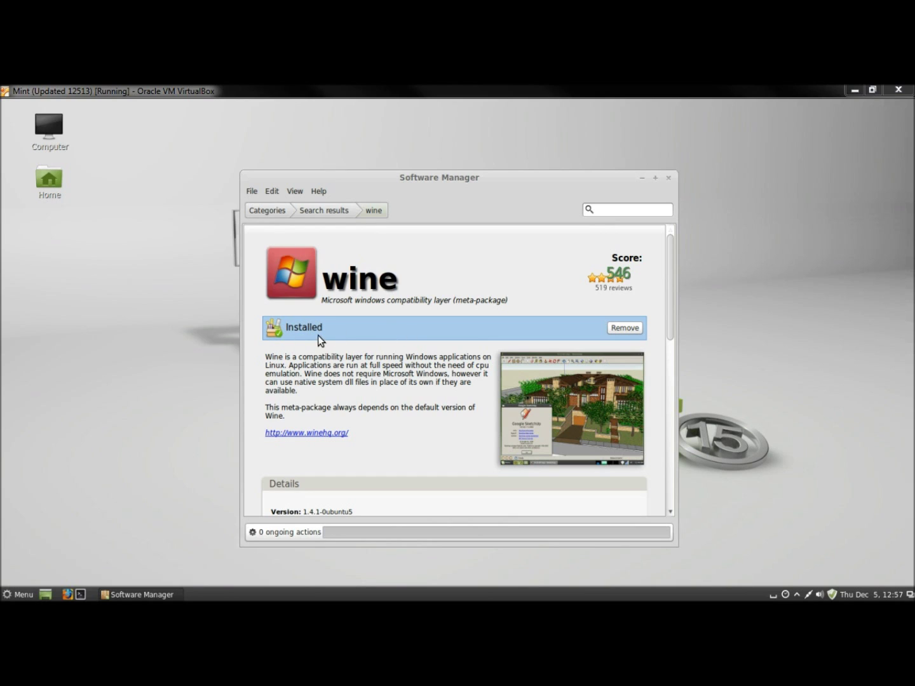
left_click(669, 179)
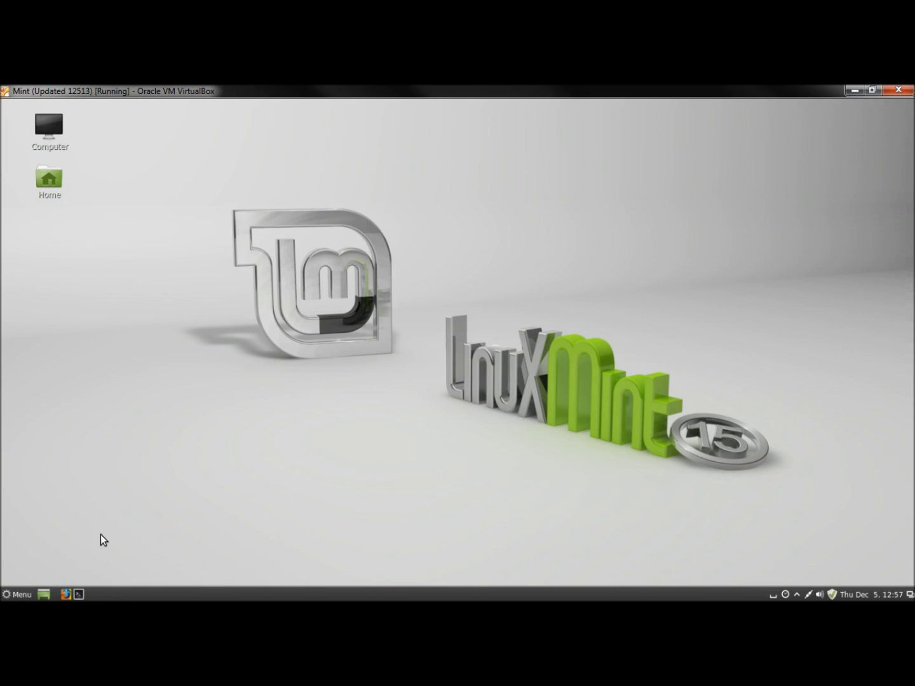
Step: Search Google for 'cnet clocx' in Firefox and open the CNET ClocX page
left_click(65, 595)
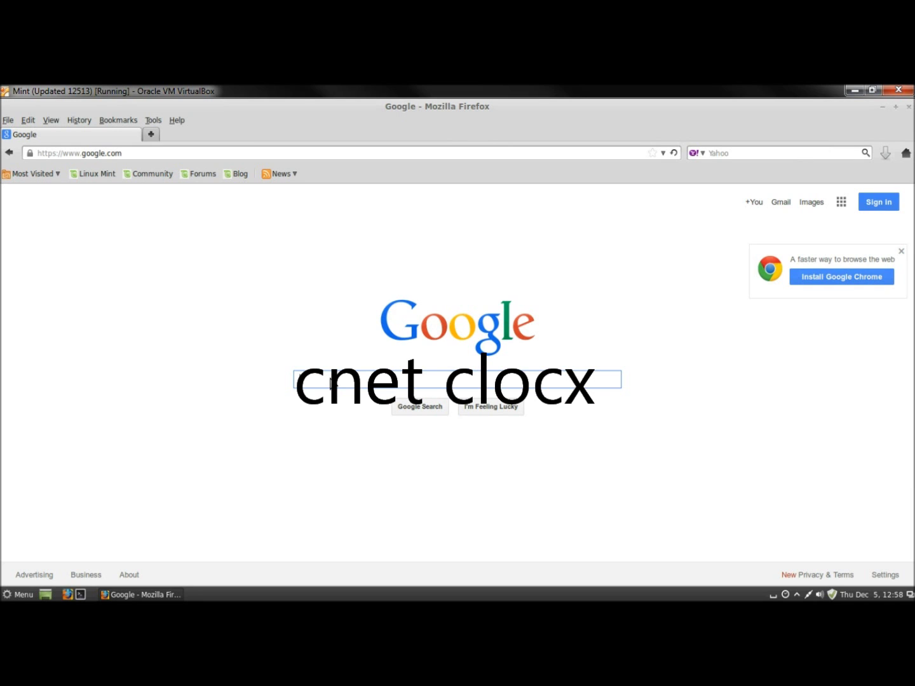
type("cnet")
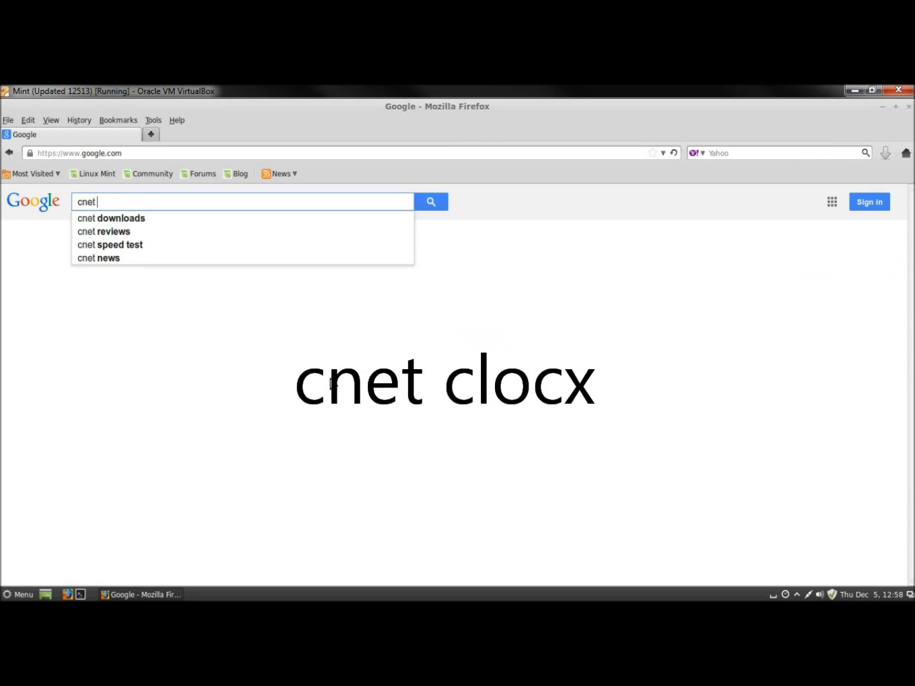
type(" clocx")
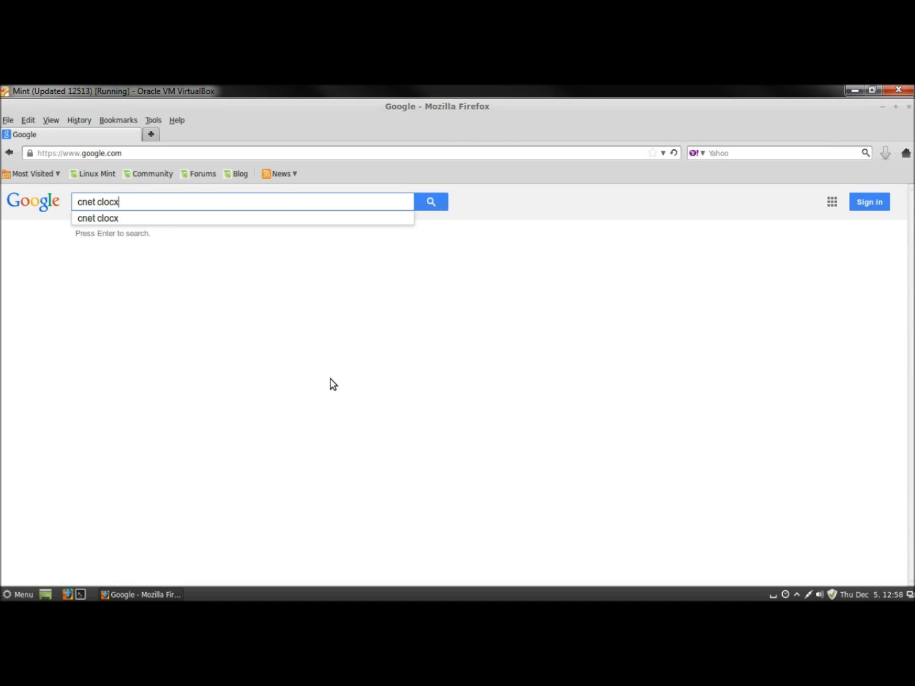
key("Return")
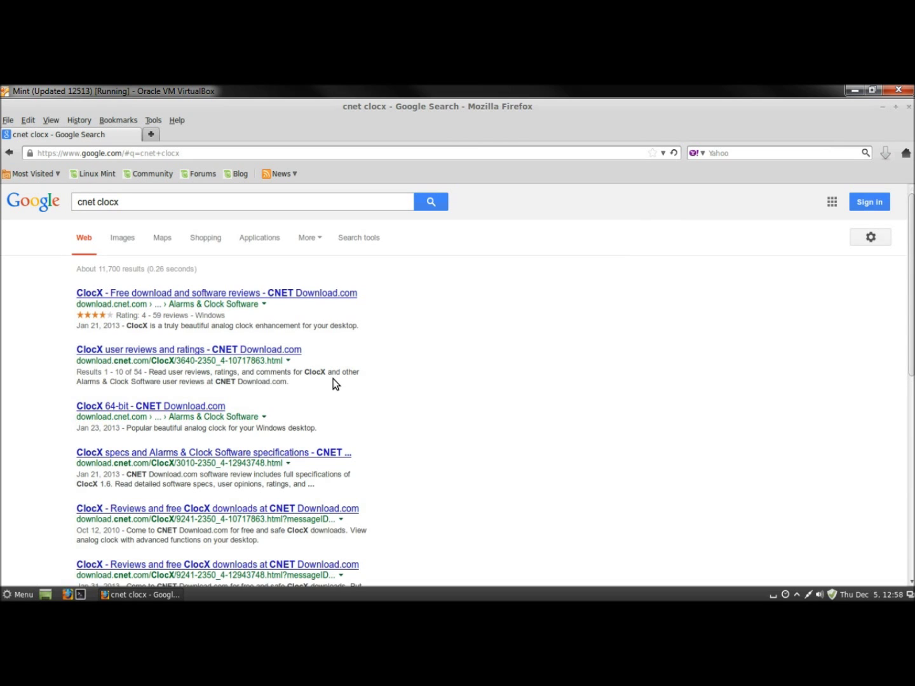
left_click(164, 294)
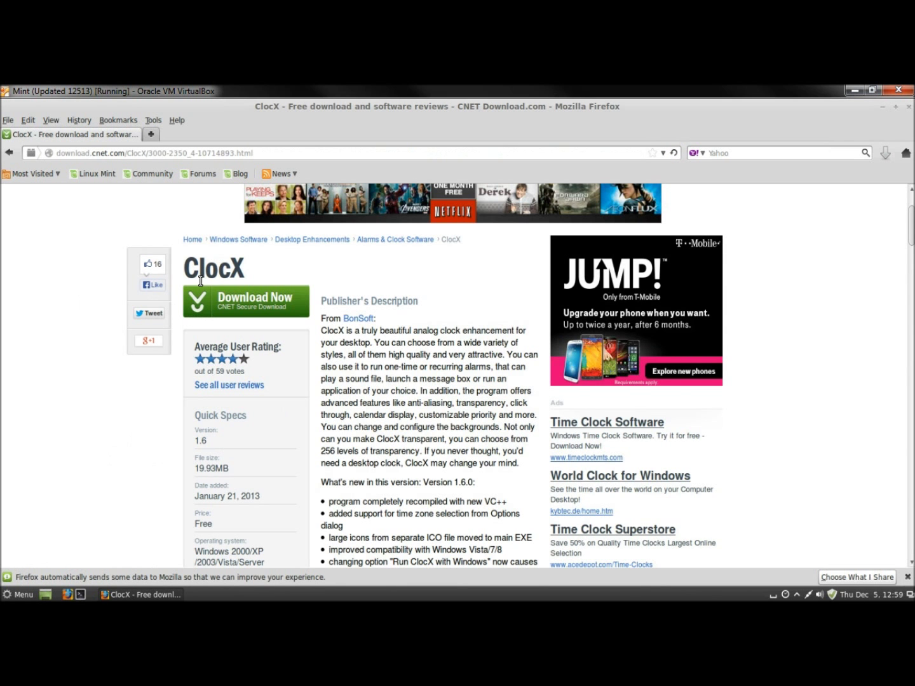
Step: Download ClocX160.exe from the CNET page and save it to disk
scroll(212, 278, "down", 2)
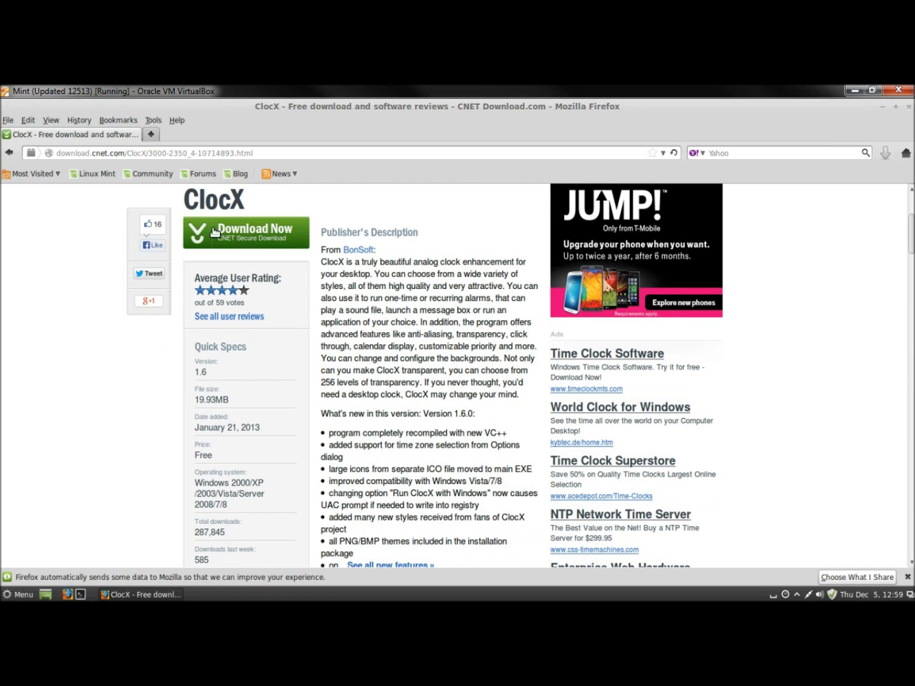
left_click(245, 237)
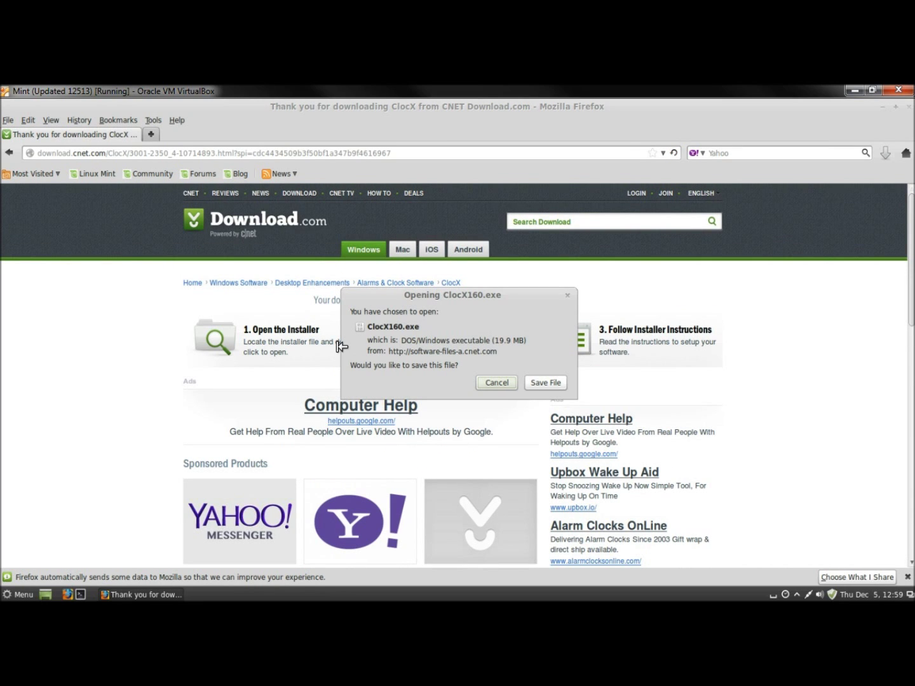
left_click(550, 384)
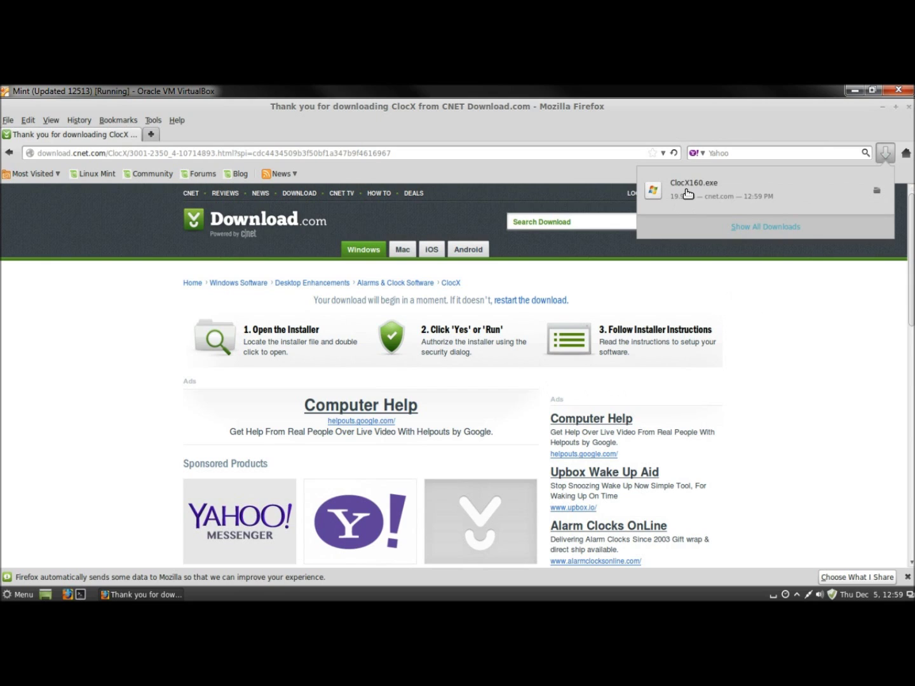
Step: Open the folder containing ClocX160.exe from Firefox's downloads list
left_click(767, 227)
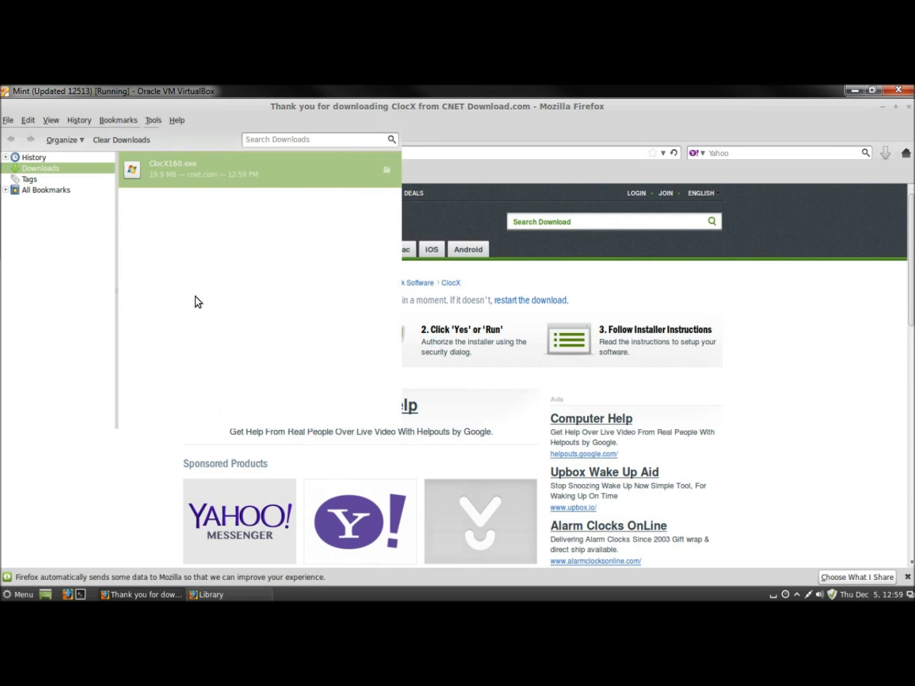
right_click(187, 171)
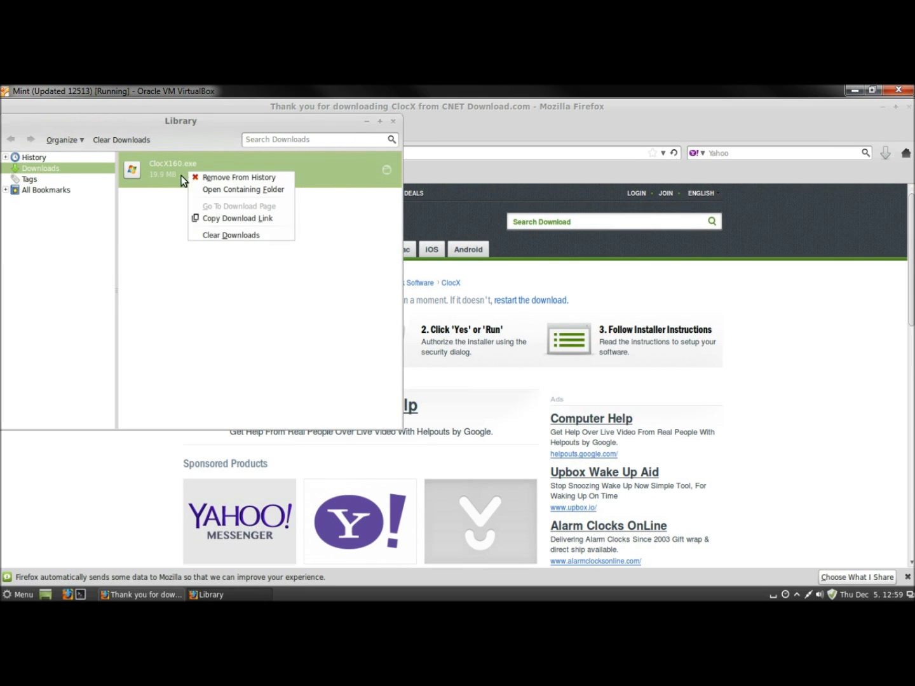
left_click(232, 189)
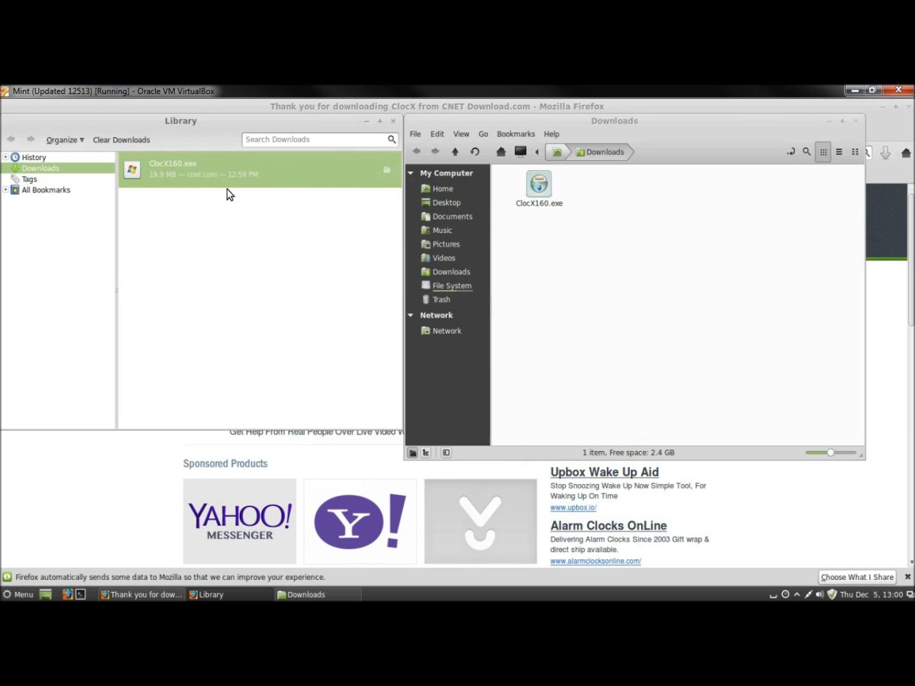
Step: Open ClocX160.exe with Wine Windows Program Loader and close the downloads window
left_click(541, 184)
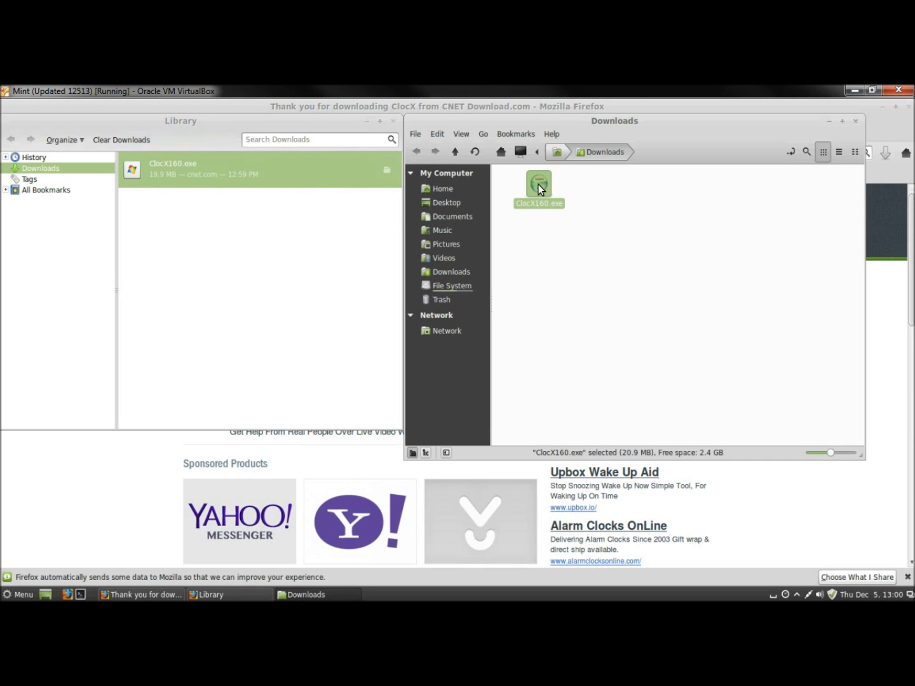
right_click(538, 185)
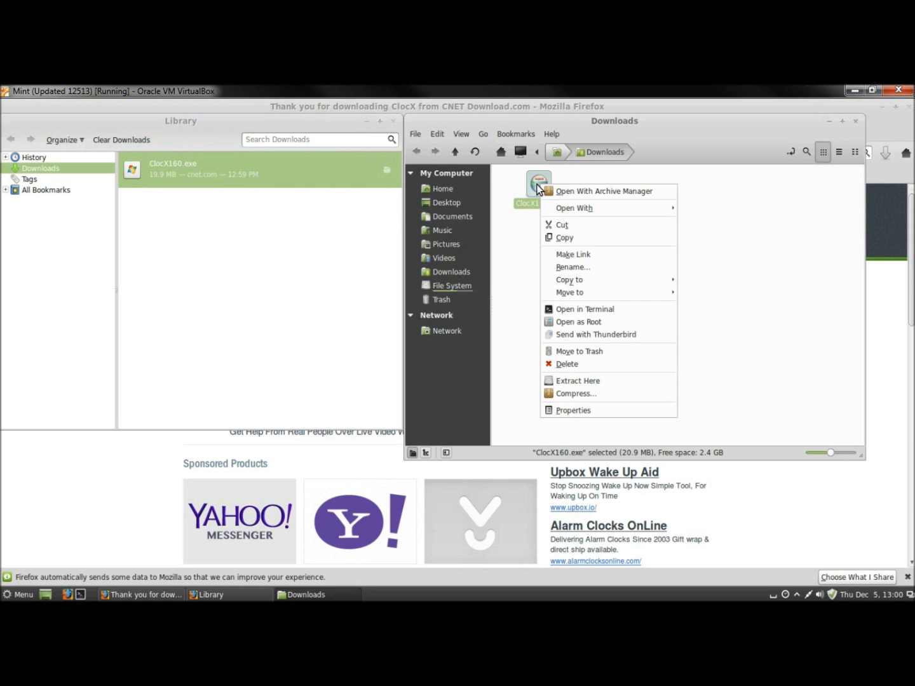
mouse_move(575, 210)
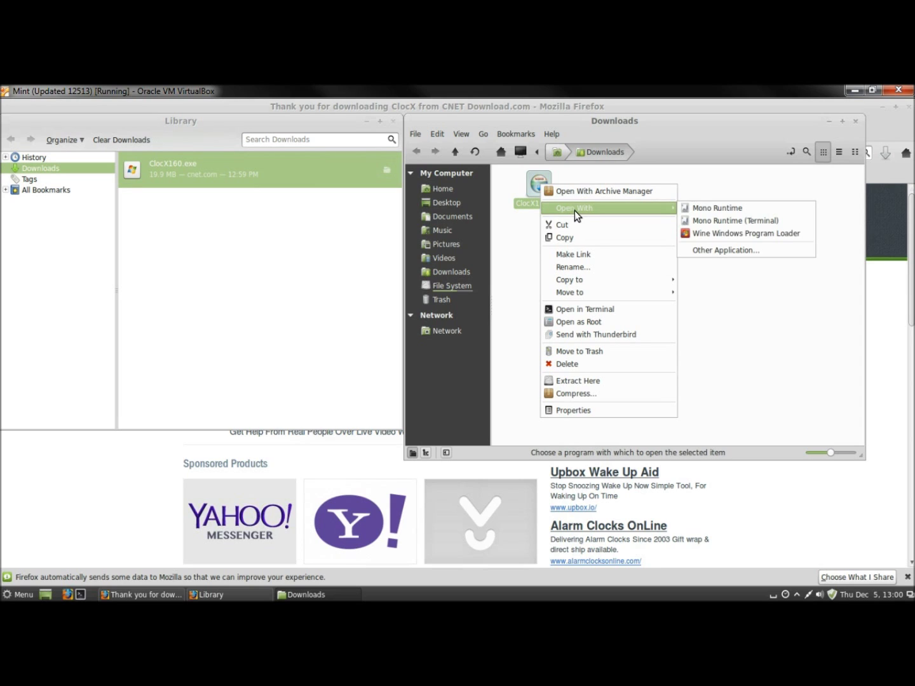
left_click(715, 234)
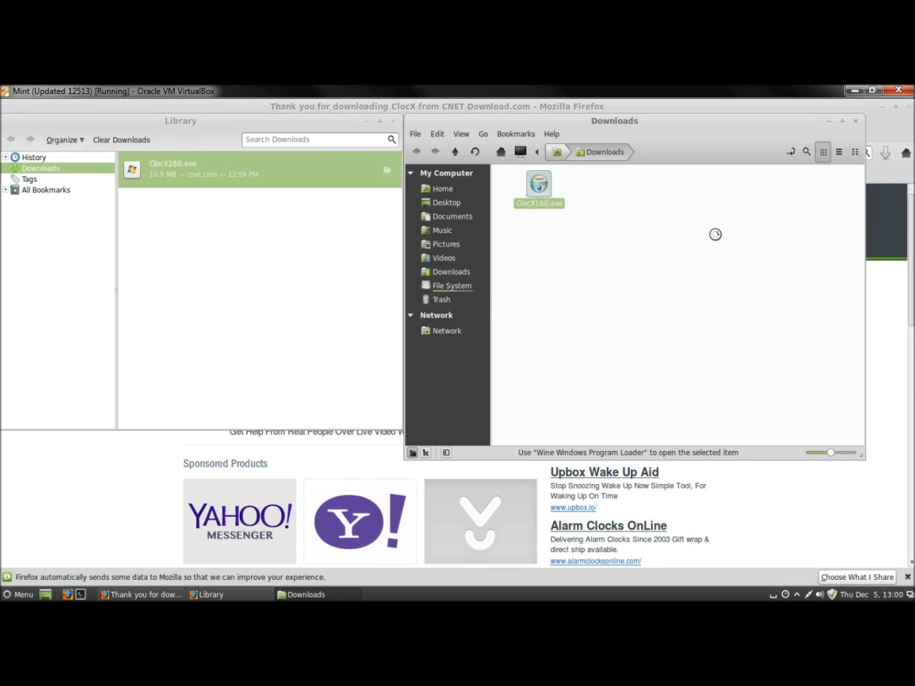
left_click(393, 122)
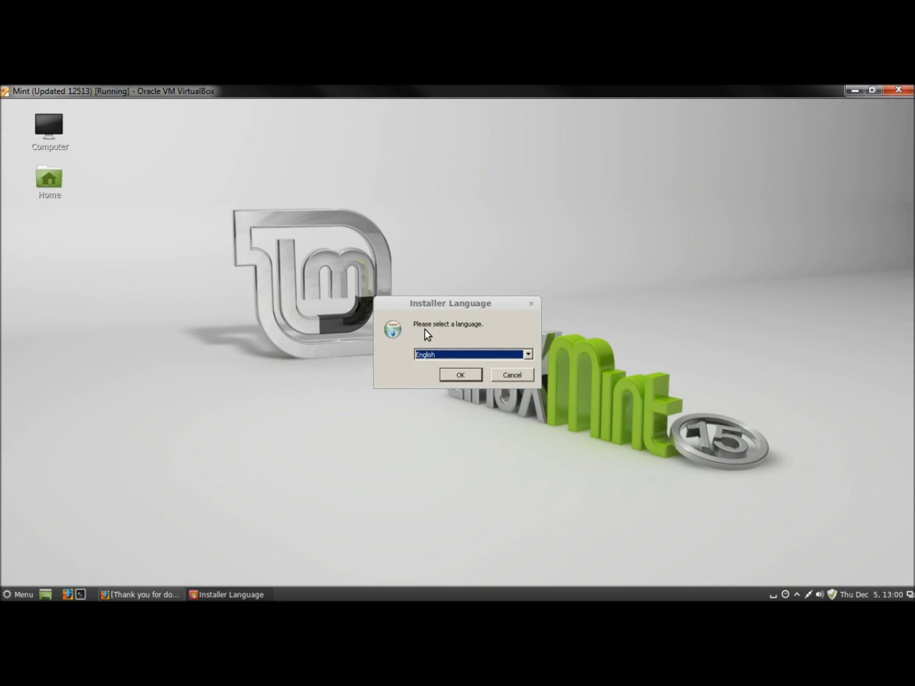
Step: Keep English as the ClocX installer language and continue
left_click(529, 356)
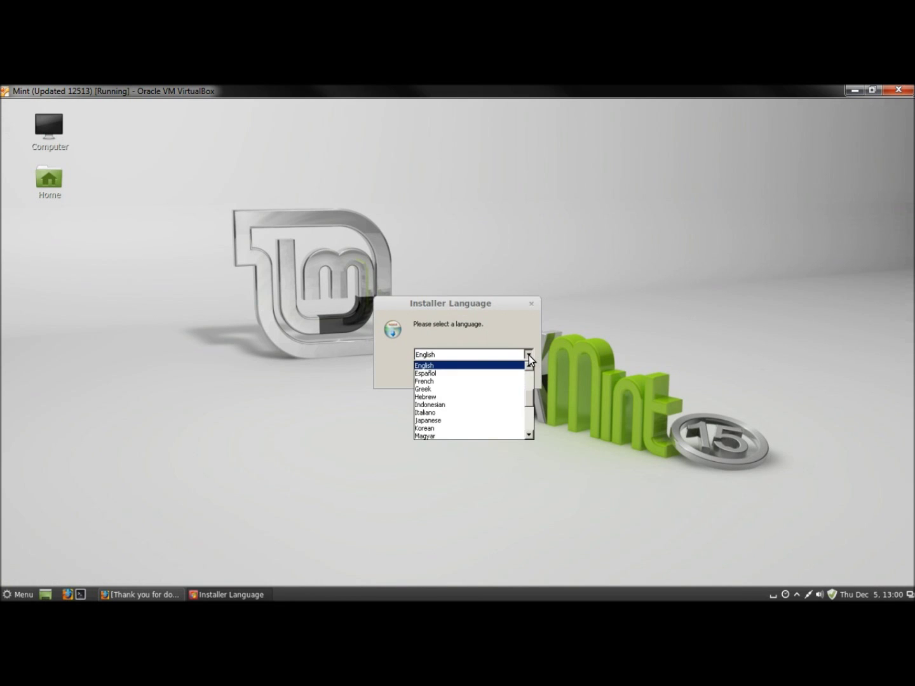
left_click(530, 355)
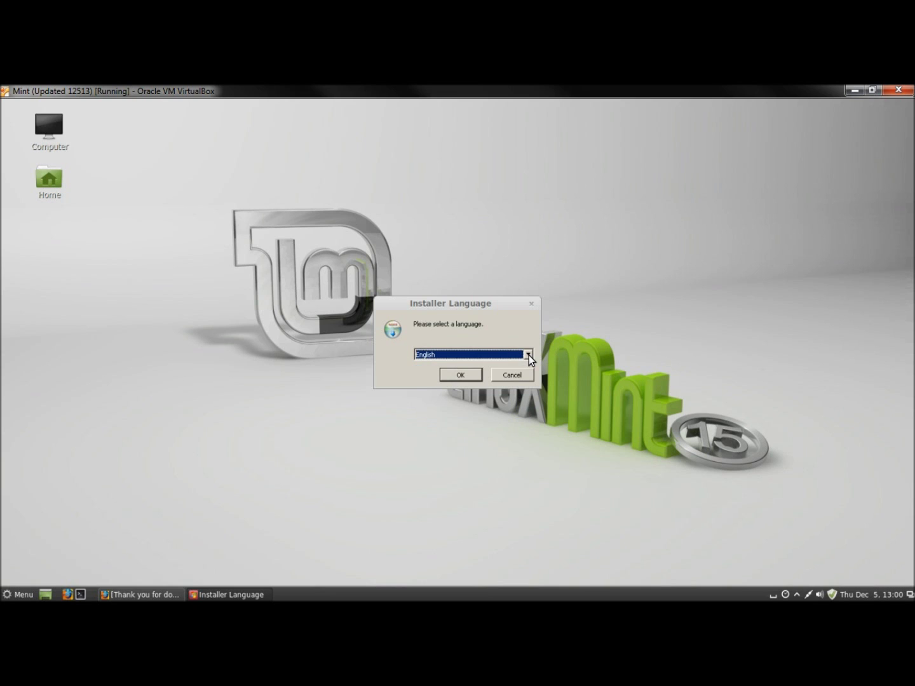
left_click(455, 376)
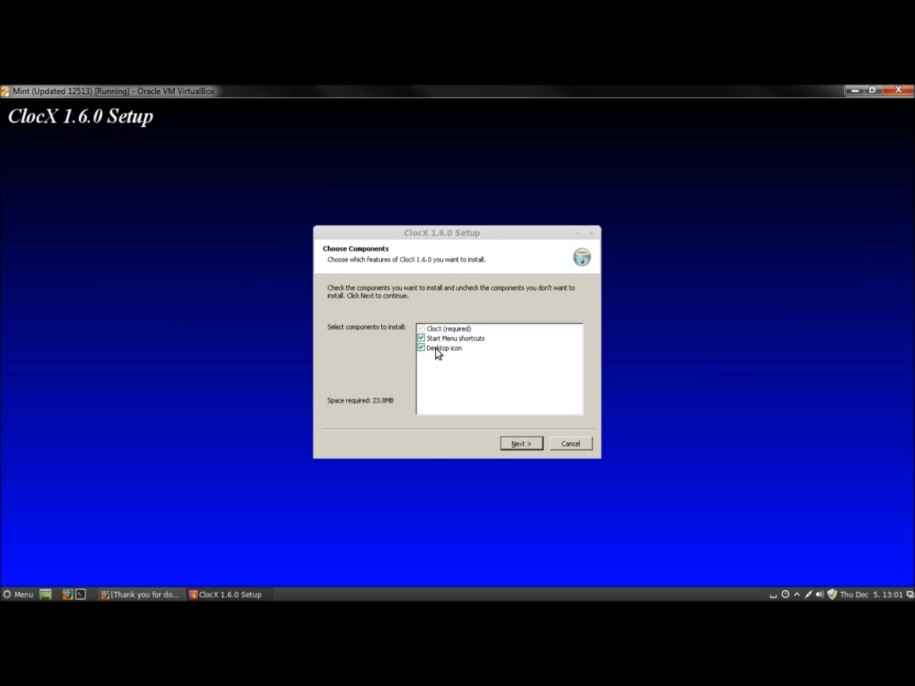
Step: Install ClocX 1.6.0 without a desktop icon and finish with Show Readme unchecked
left_click(420, 349)
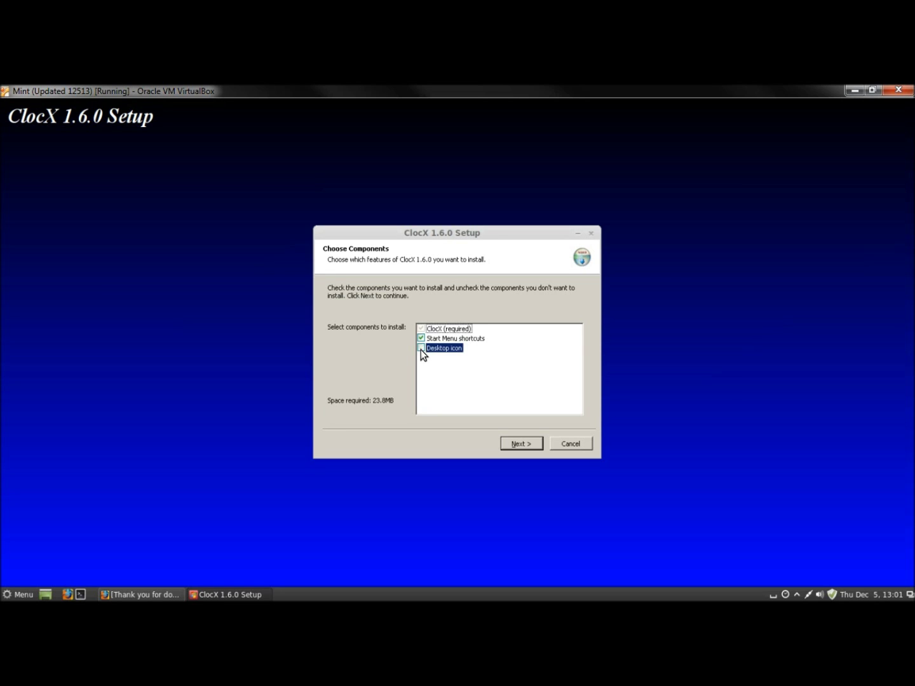
left_click(517, 443)
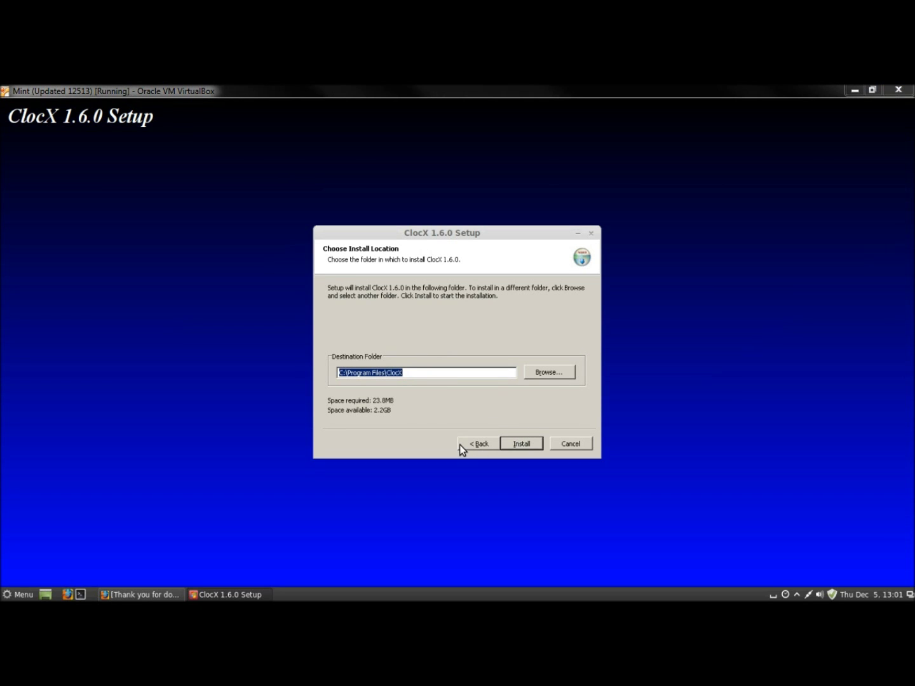
left_click(522, 444)
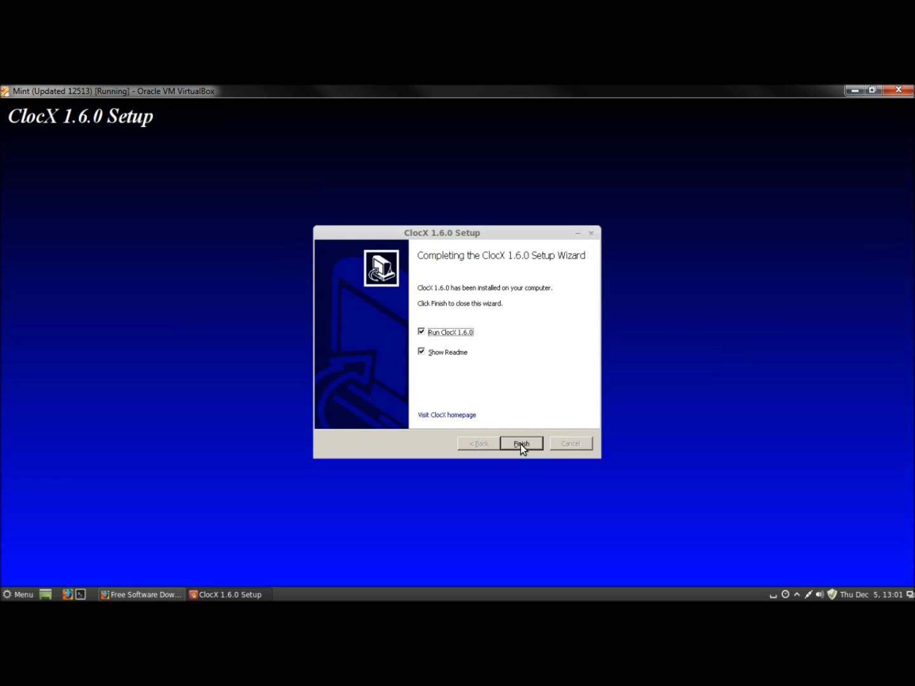
left_click(421, 352)
left_click(517, 444)
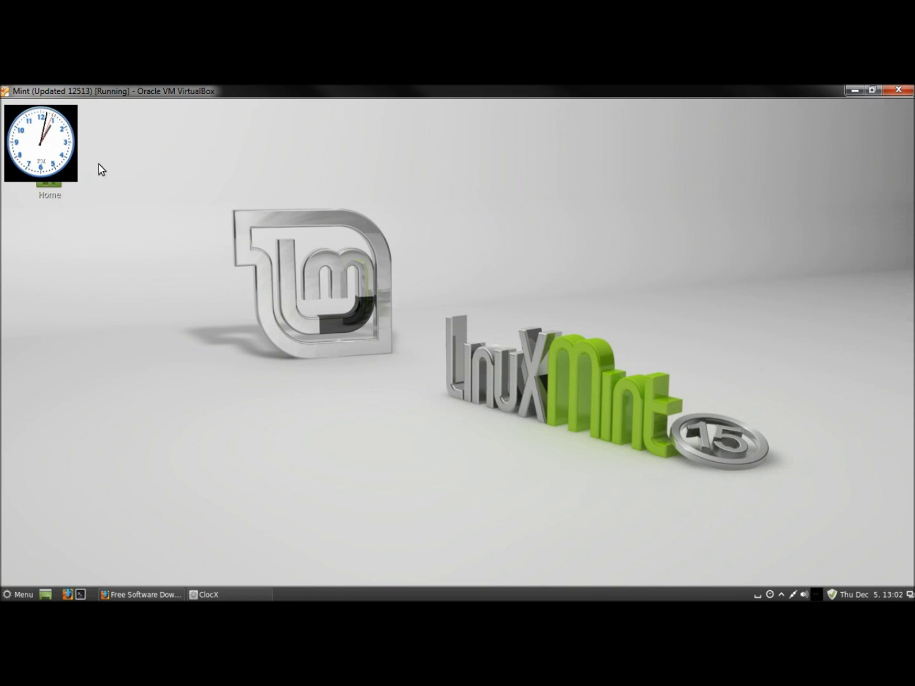
Step: Drag the clock over the Linux Mint lettering near the desktop centre
left_click_drag(64, 152, 483, 251)
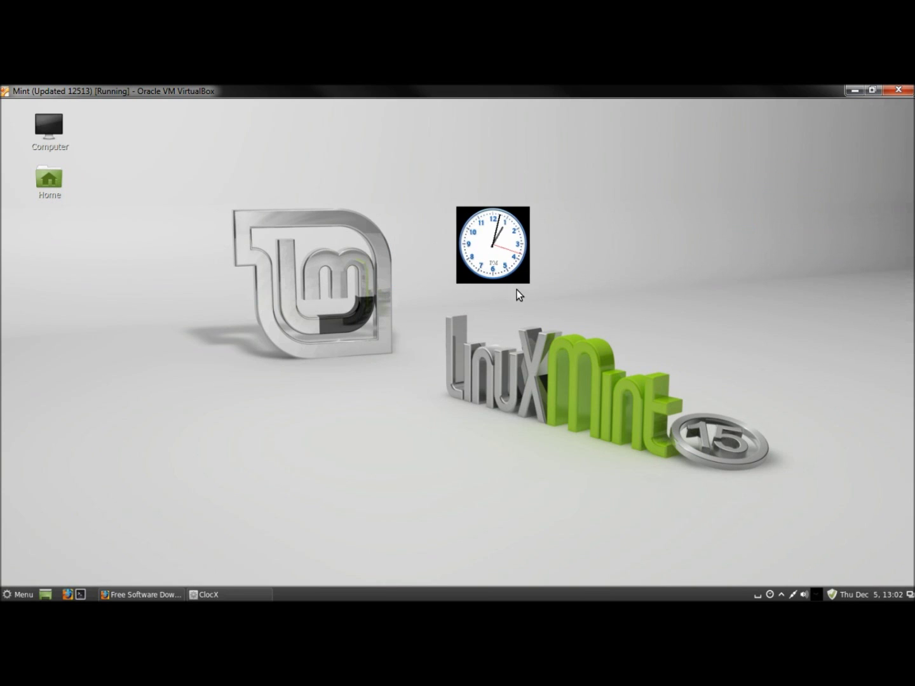
left_click_drag(518, 295, 524, 311)
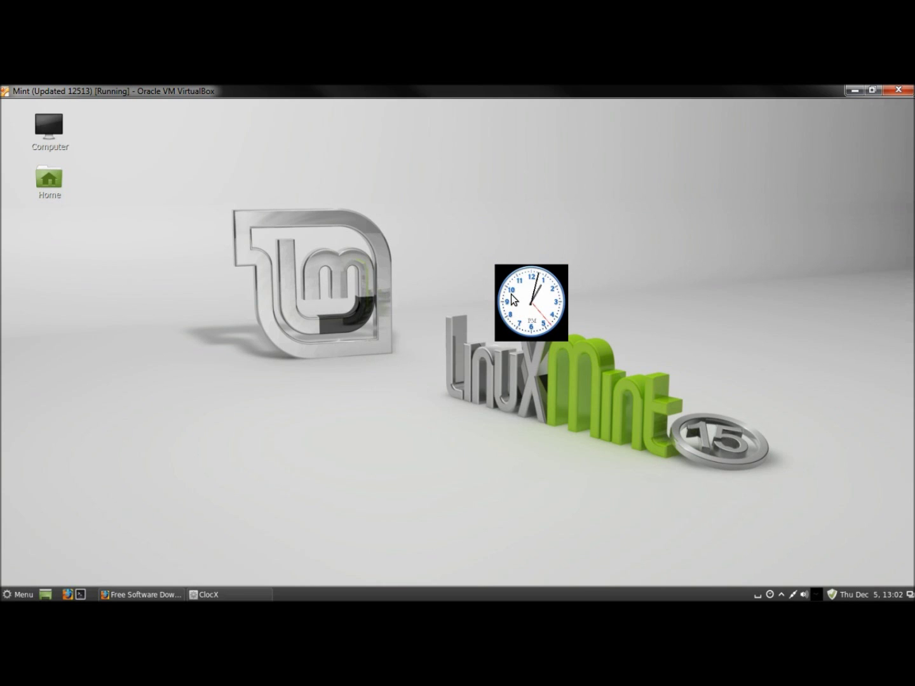
right_click(515, 299)
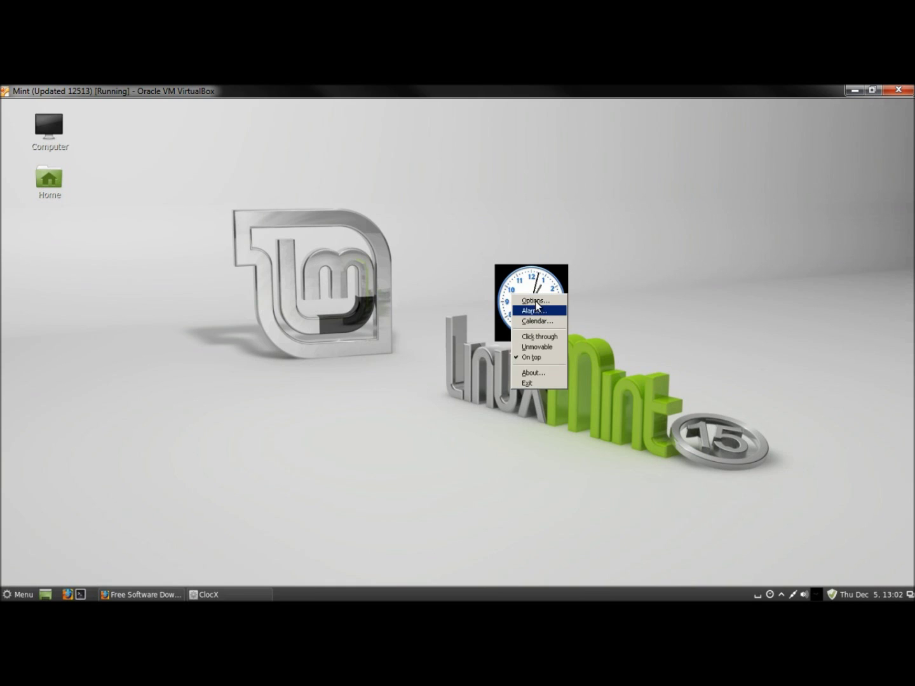
Step: Open ClocX Options, adjust transparency and enable mouse-over transparency
left_click(535, 302)
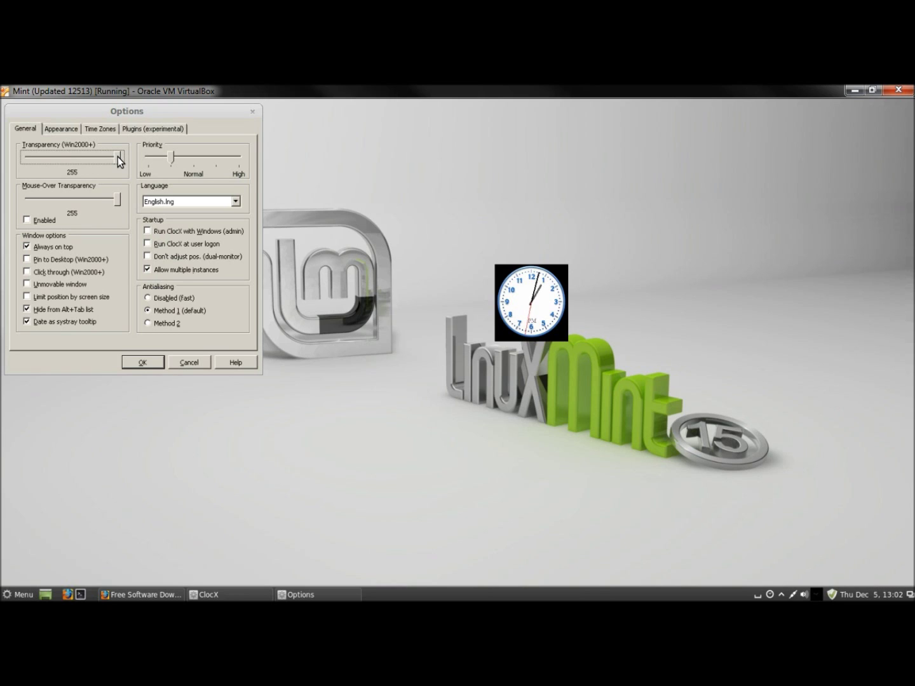
mouse_move(117, 157)
left_mouse_down()
mouse_move(31, 151)
mouse_move(133, 163)
left_mouse_up()
left_click(28, 220)
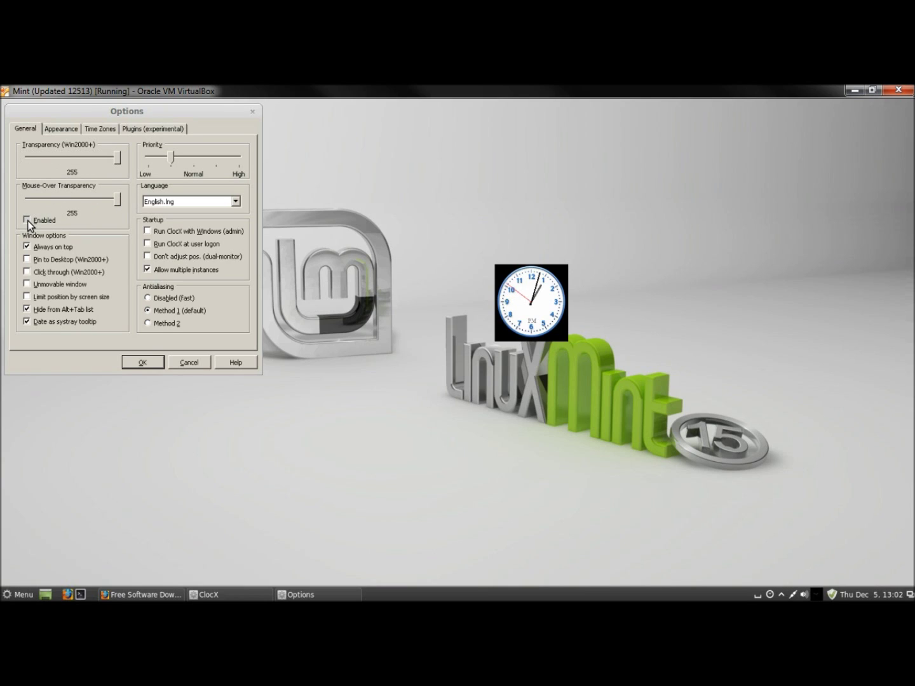
mouse_move(117, 199)
left_mouse_down()
mouse_move(38, 201)
mouse_move(127, 200)
left_mouse_up()
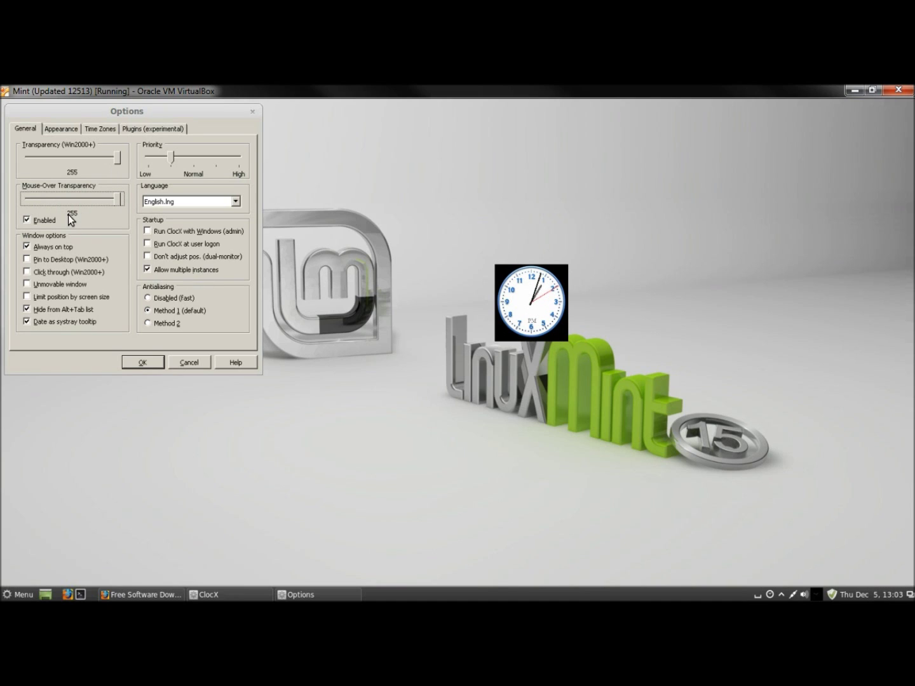
Step: Untick Always on top, pin to desktop, raise priority, keep English, run at startup
left_click(25, 247)
left_click(27, 260)
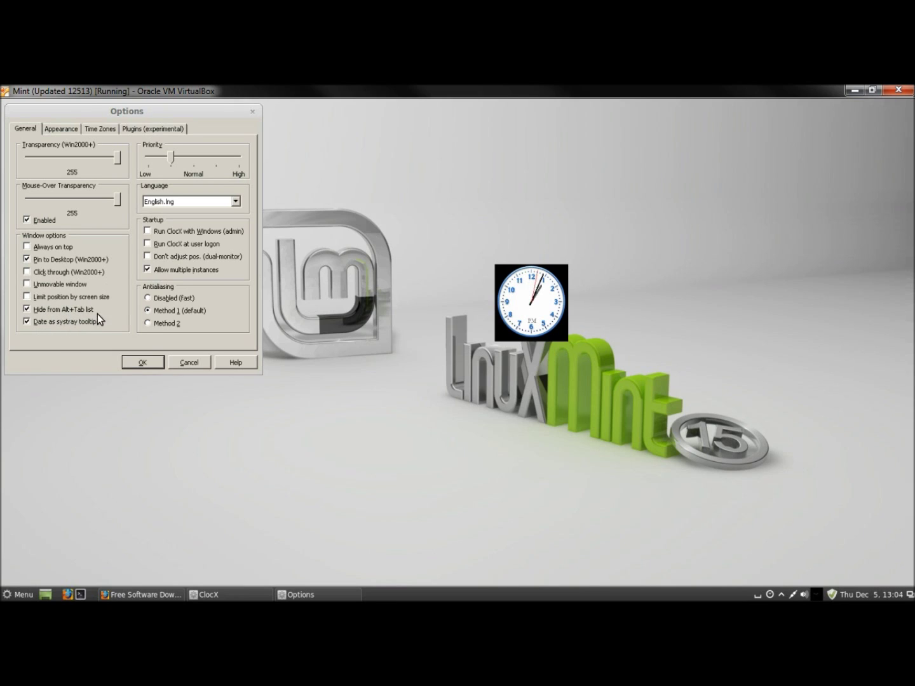
left_click(209, 158)
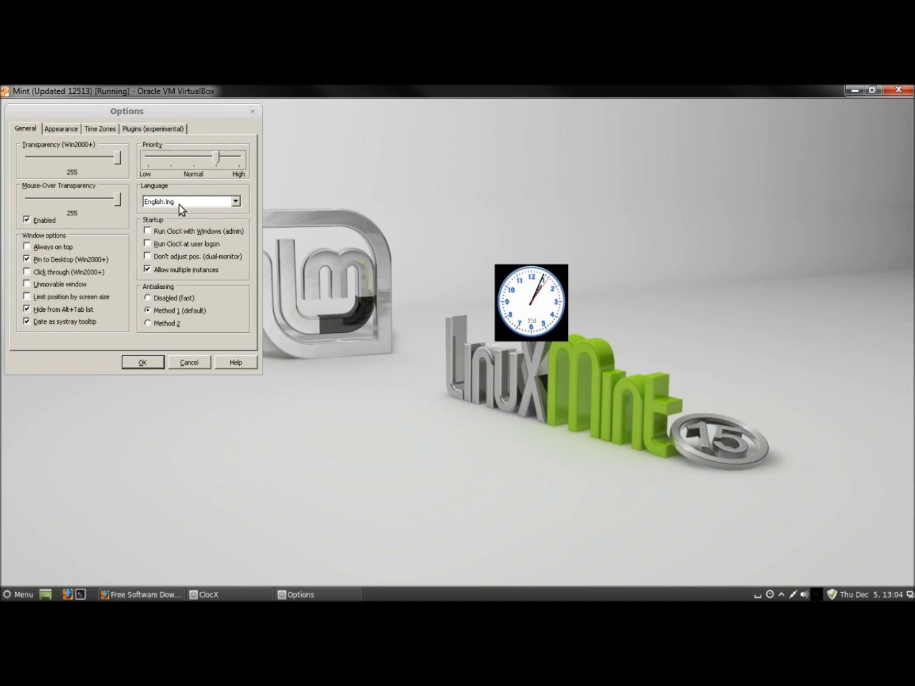
left_click(236, 202)
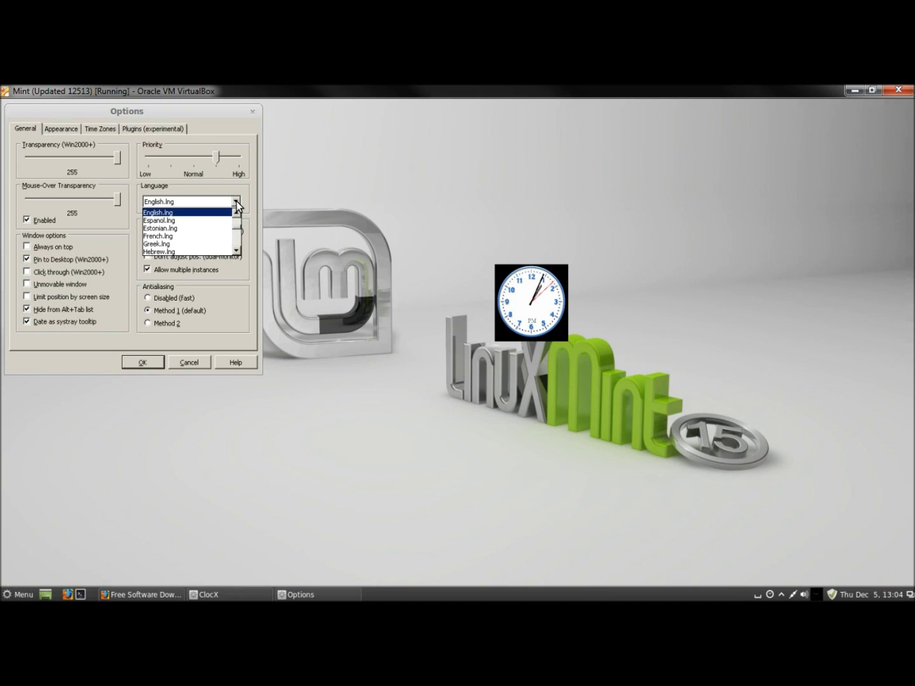
left_click(236, 202)
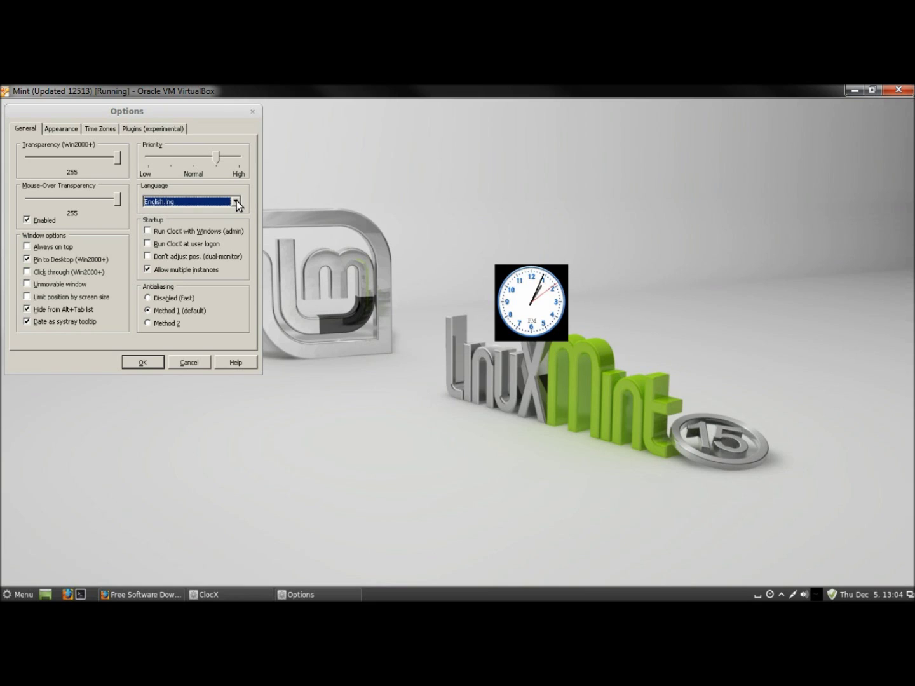
left_click(148, 230)
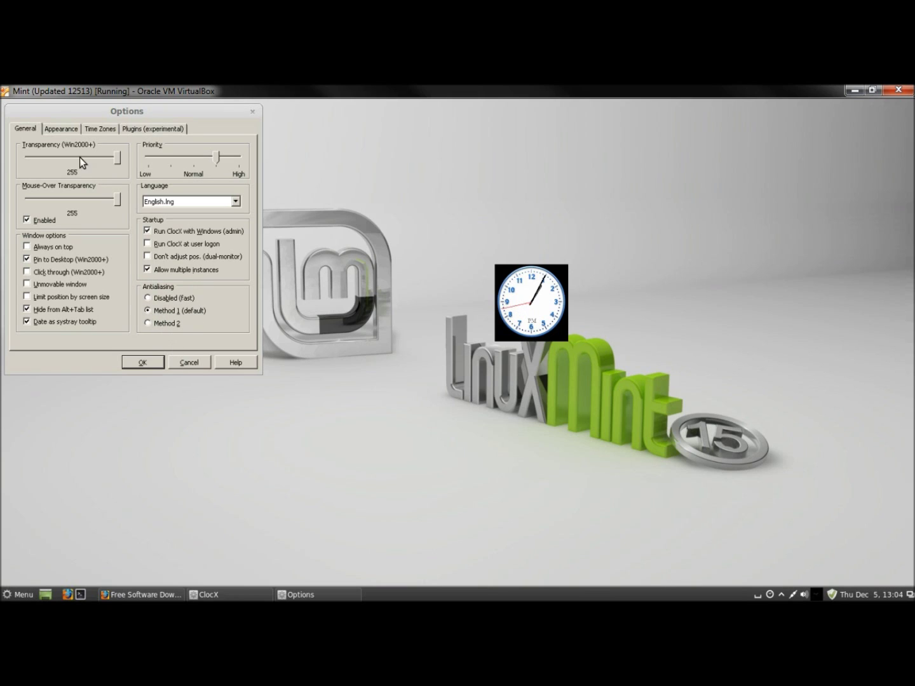
Step: On the Appearance tab, preview the Mond-Sonne, MX-Gold, Naranja and Omega clock faces
left_click(60, 128)
left_click_drag(211, 178, 274, 197)
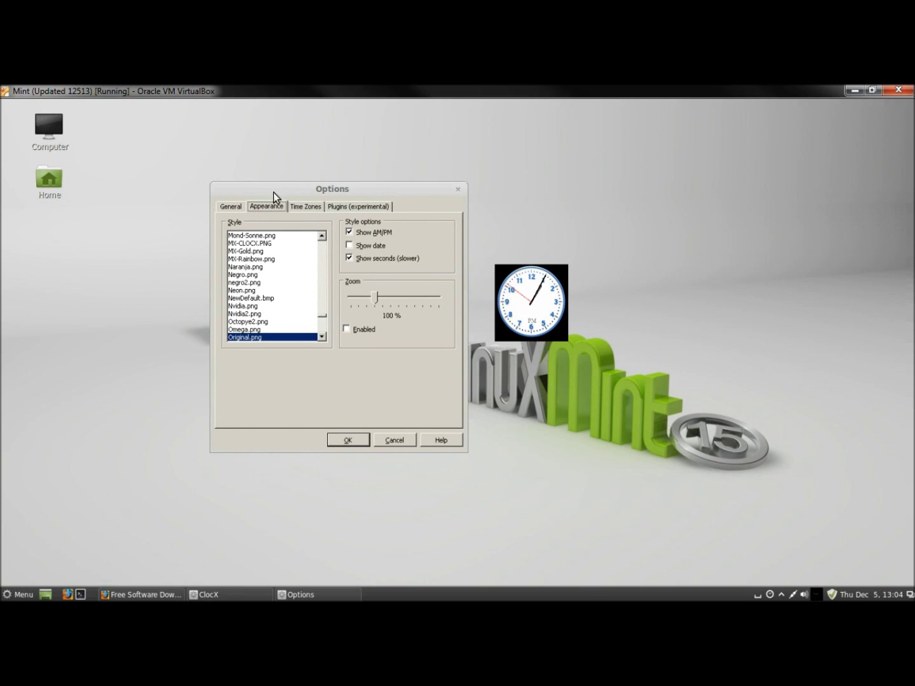
left_click(253, 236)
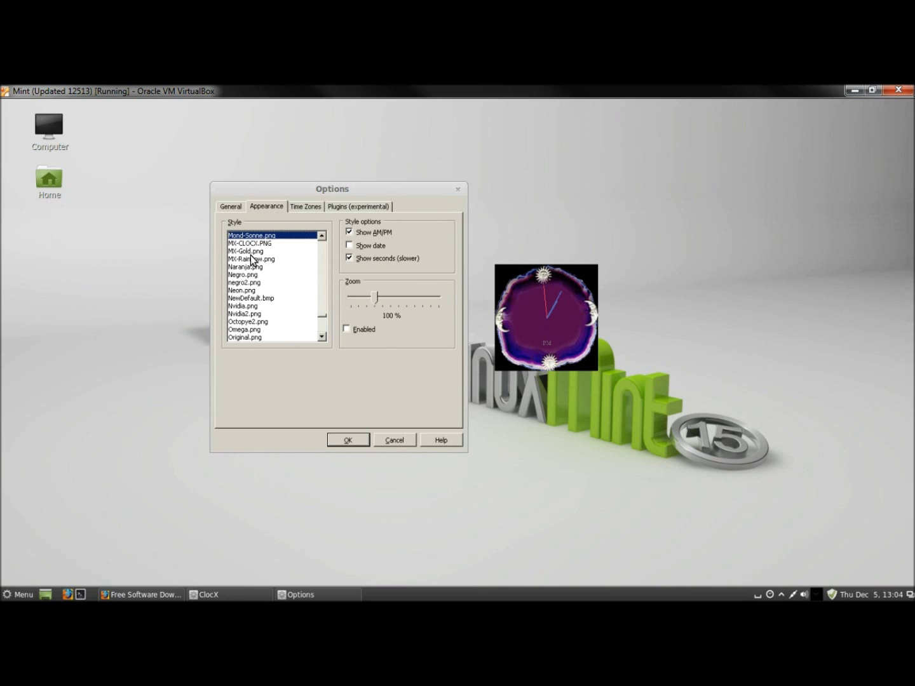
left_click(251, 252)
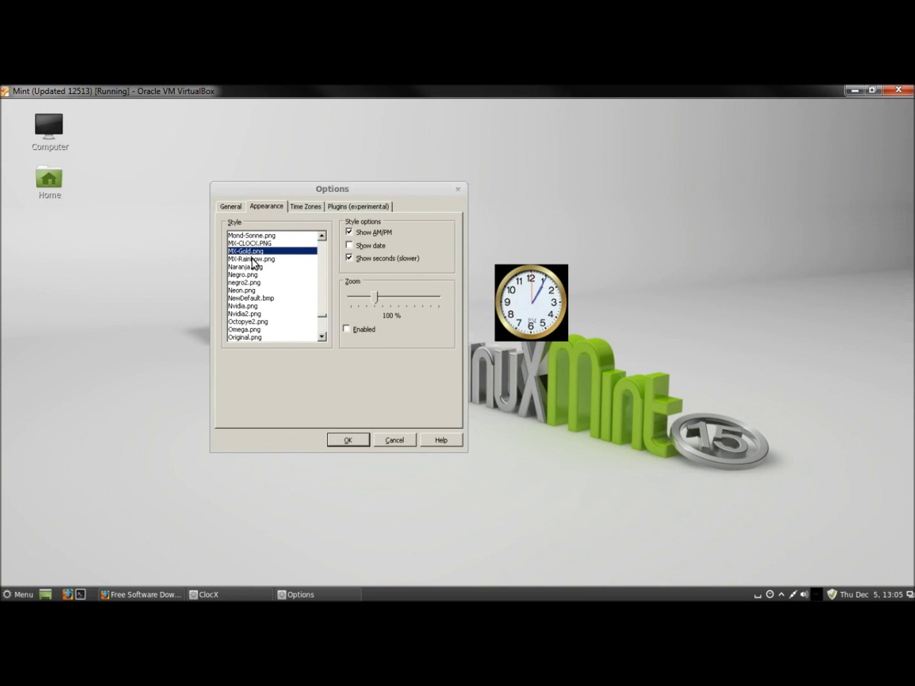
left_click(252, 268)
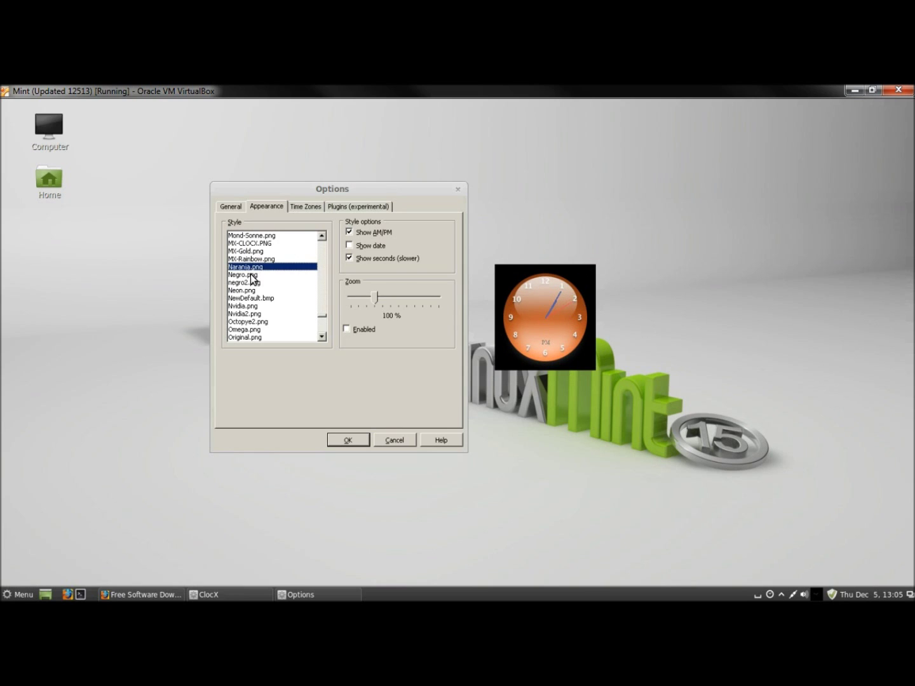
left_click(249, 330)
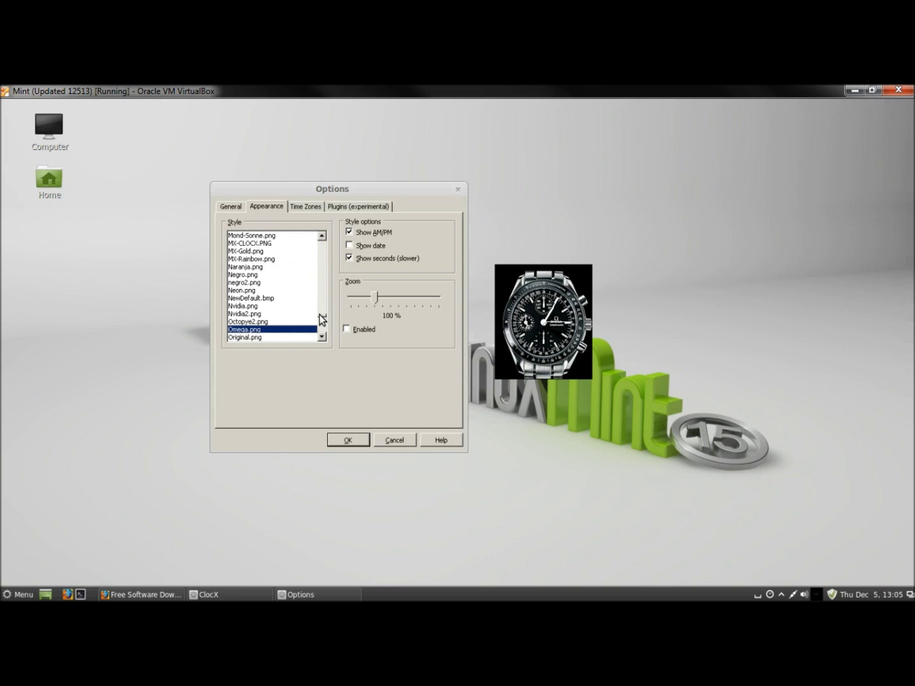
Step: Preview White_Apple_Clock, WidestoneStudios and AquaB, then settle on the yellow Amarillo.png face
left_click(323, 335)
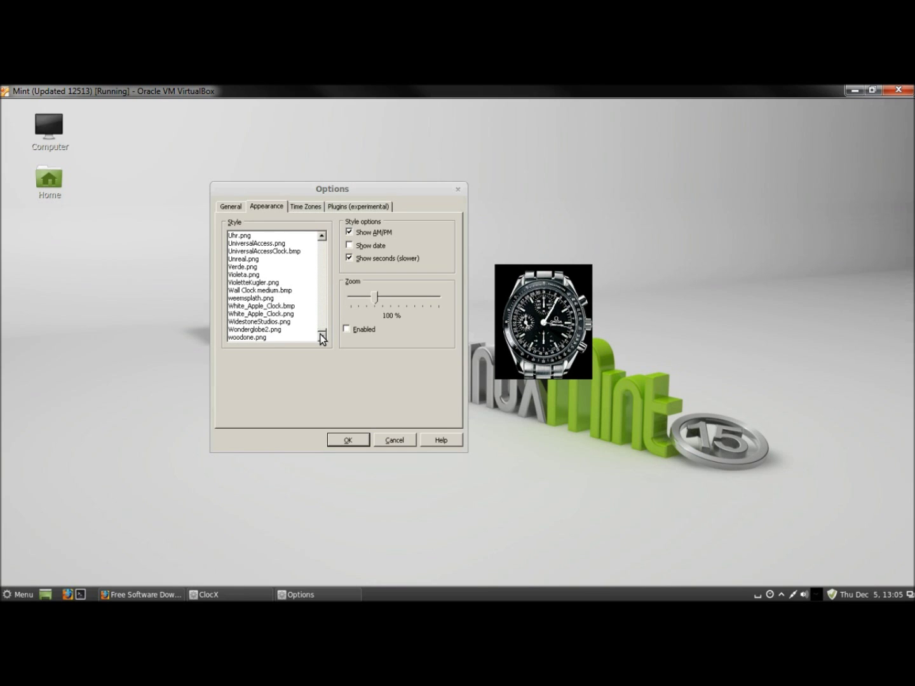
left_click_drag(321, 333, 326, 253)
left_click(323, 237)
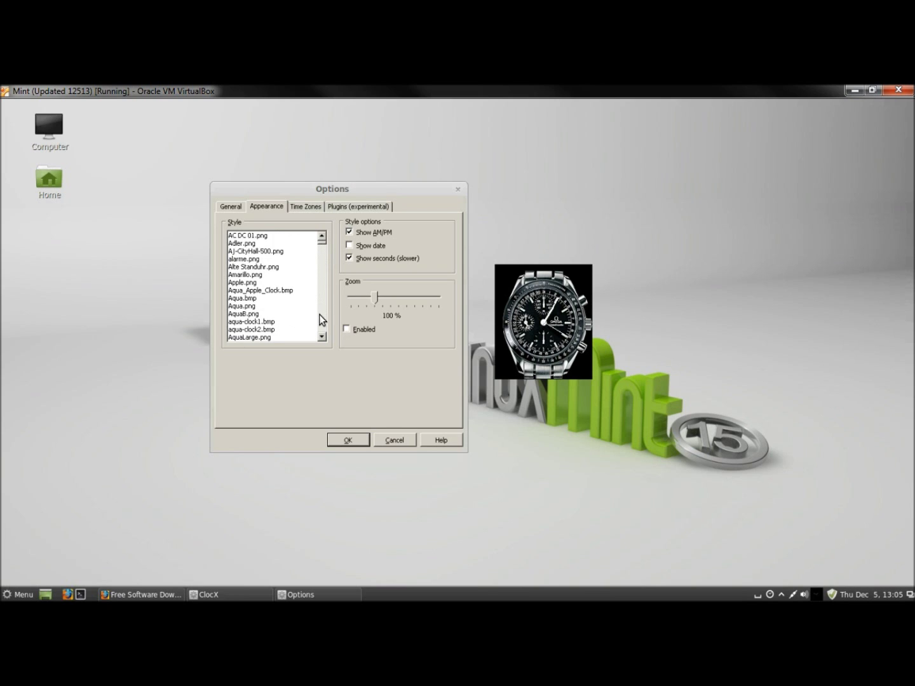
left_click(323, 335)
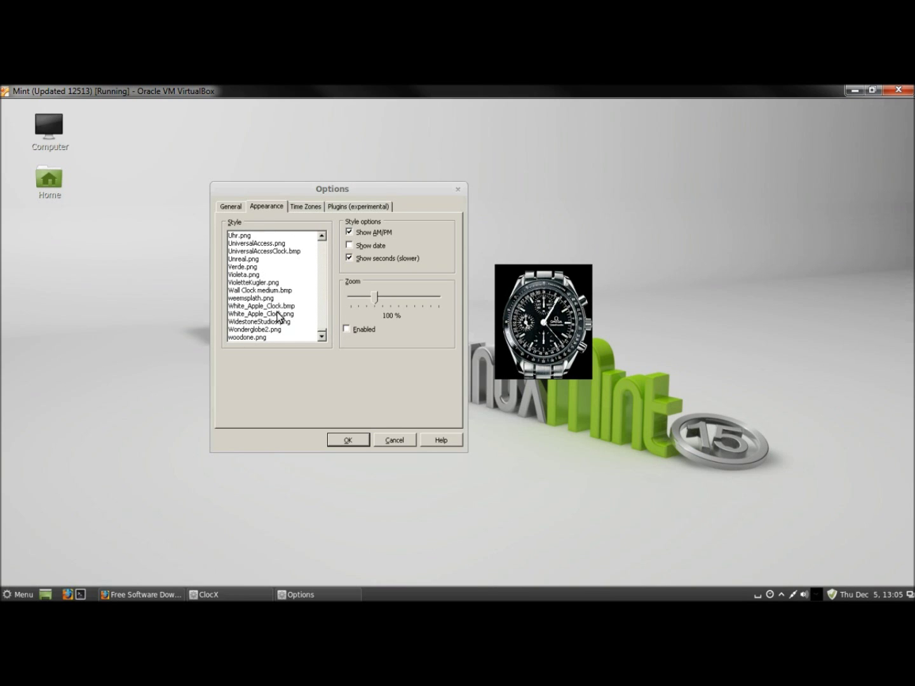
left_click(265, 306)
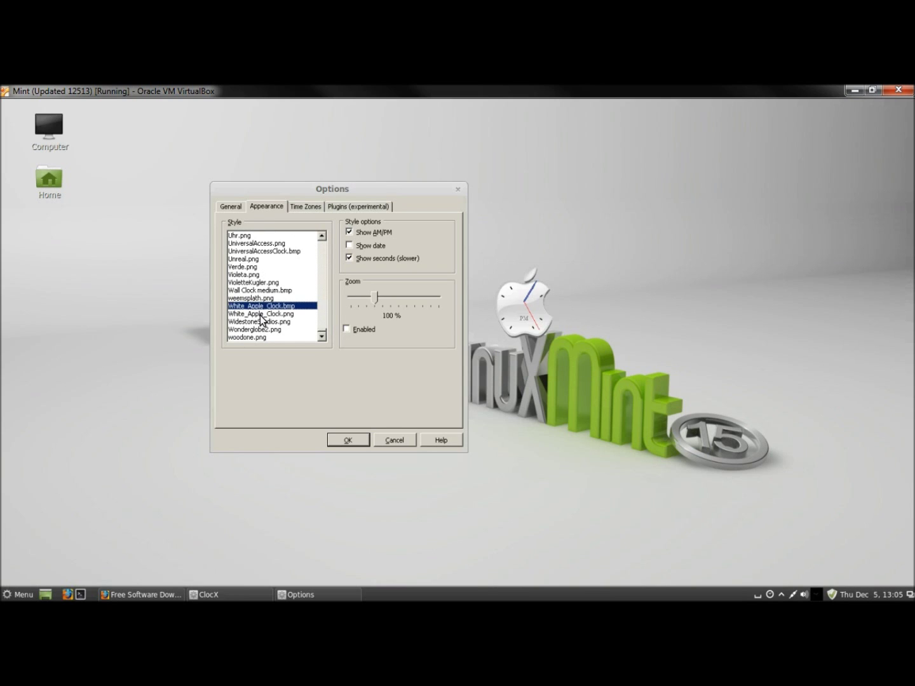
left_click(260, 314)
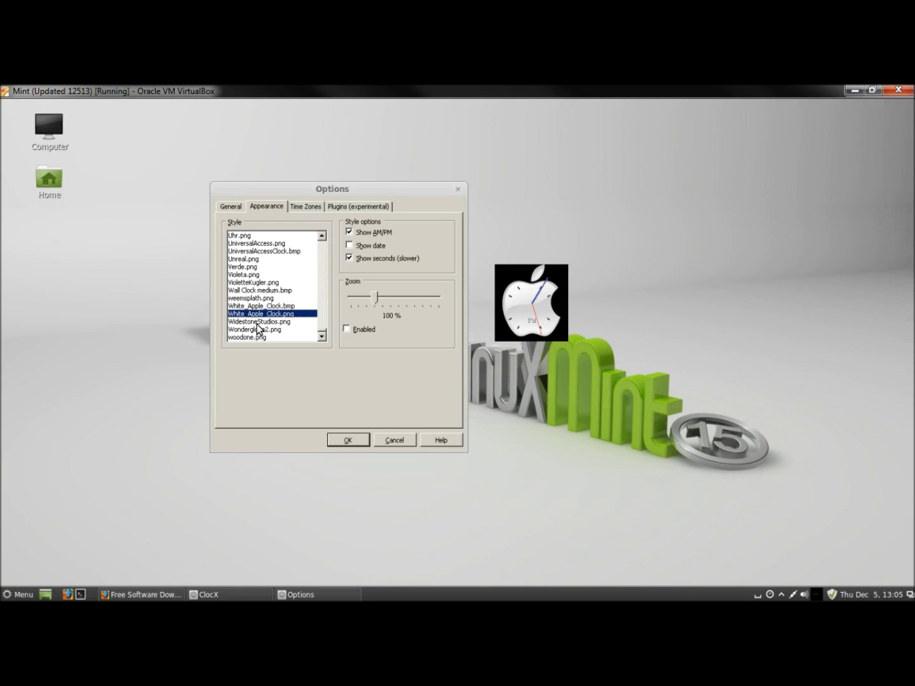
left_click(258, 323)
scroll(258, 317, "up", 15)
left_click(258, 314)
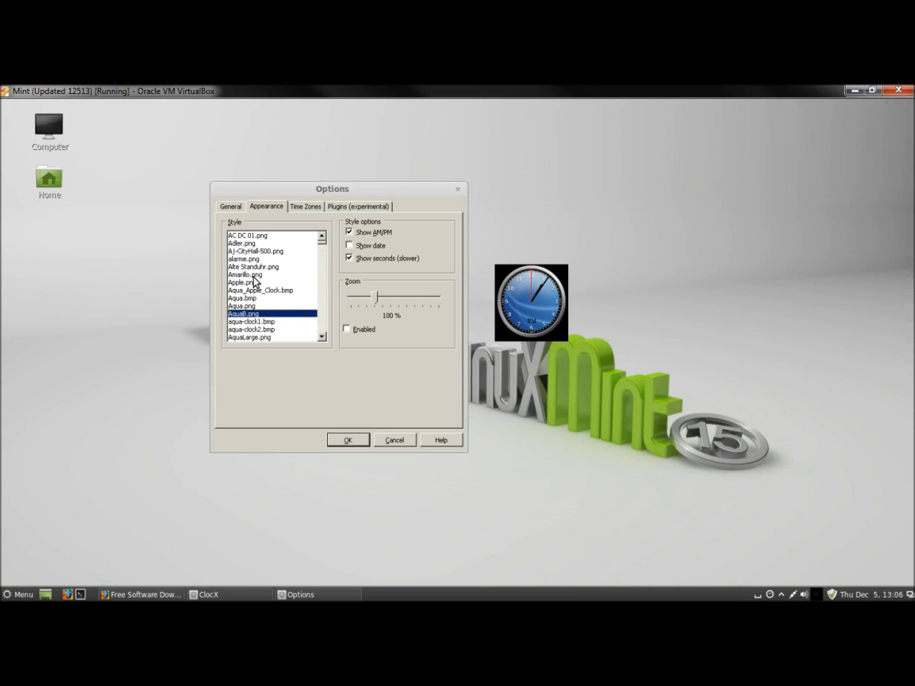
left_click(253, 276)
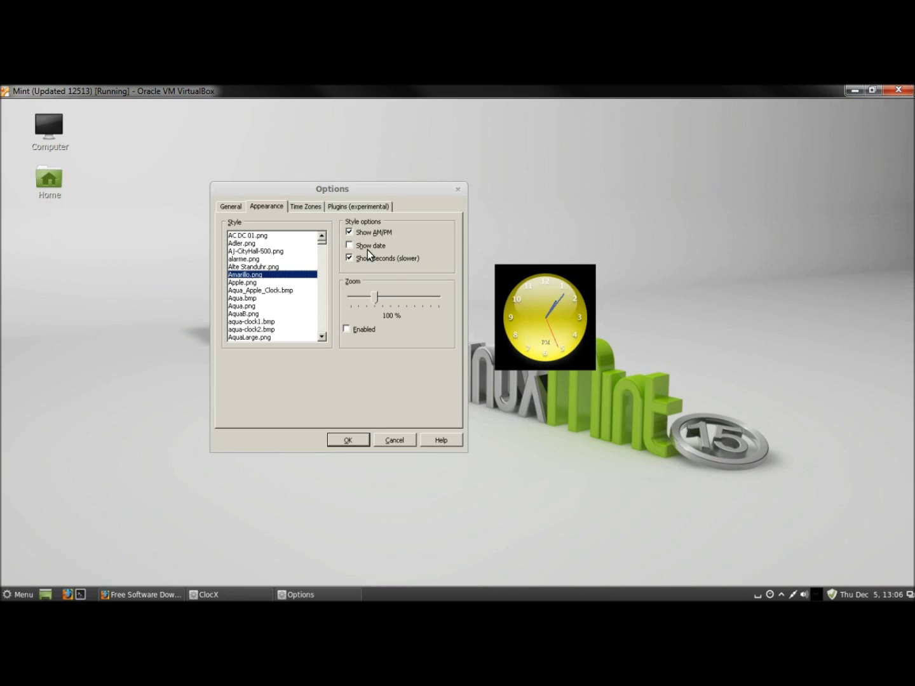
Step: Show the date on the clock face and enable zoom at 205 %
left_click(352, 248)
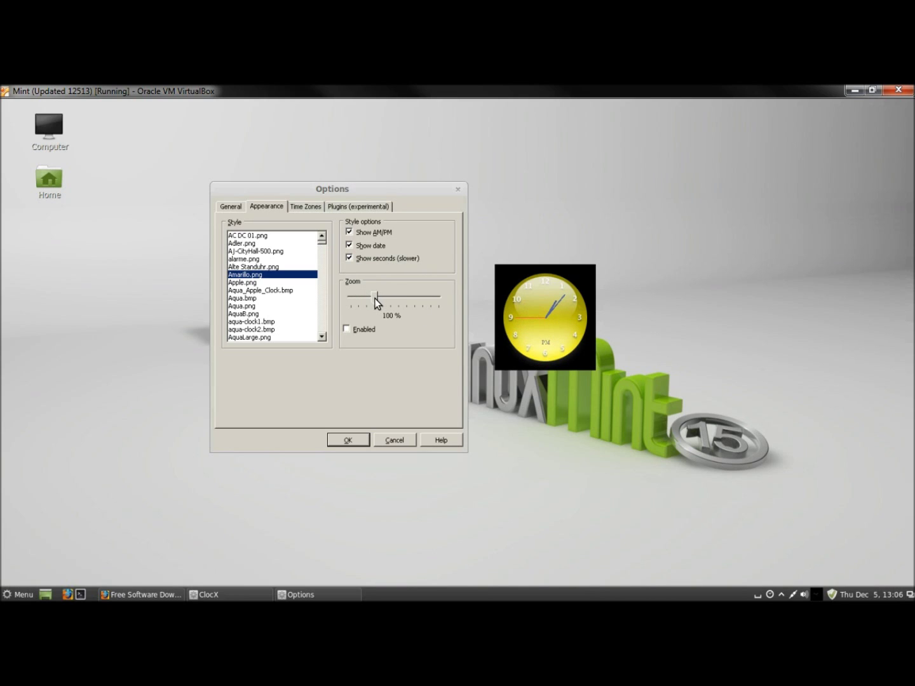
left_click(377, 300)
left_click(349, 331)
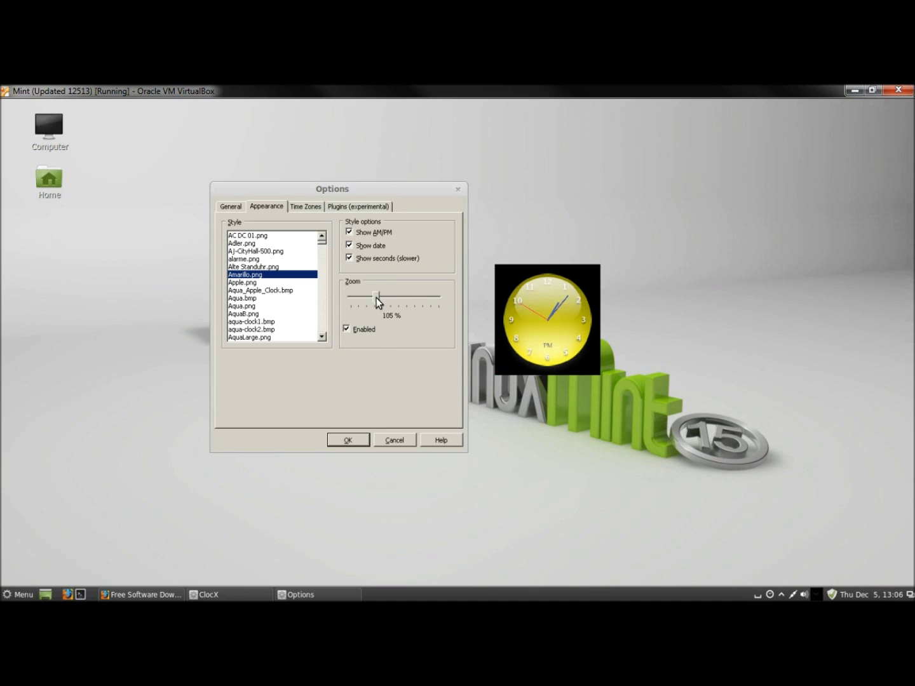
left_click(403, 300)
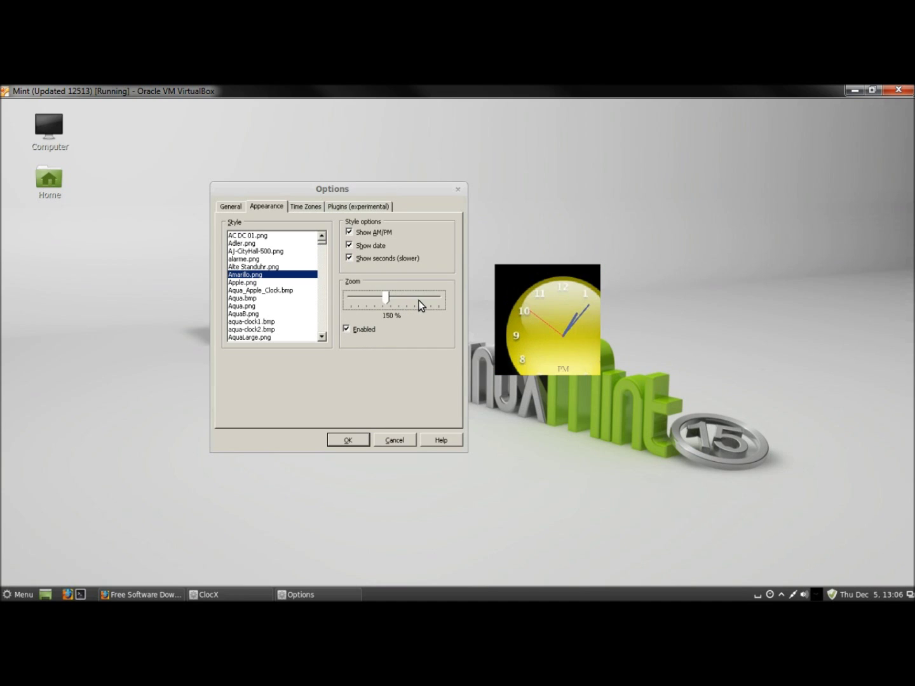
left_click(426, 300)
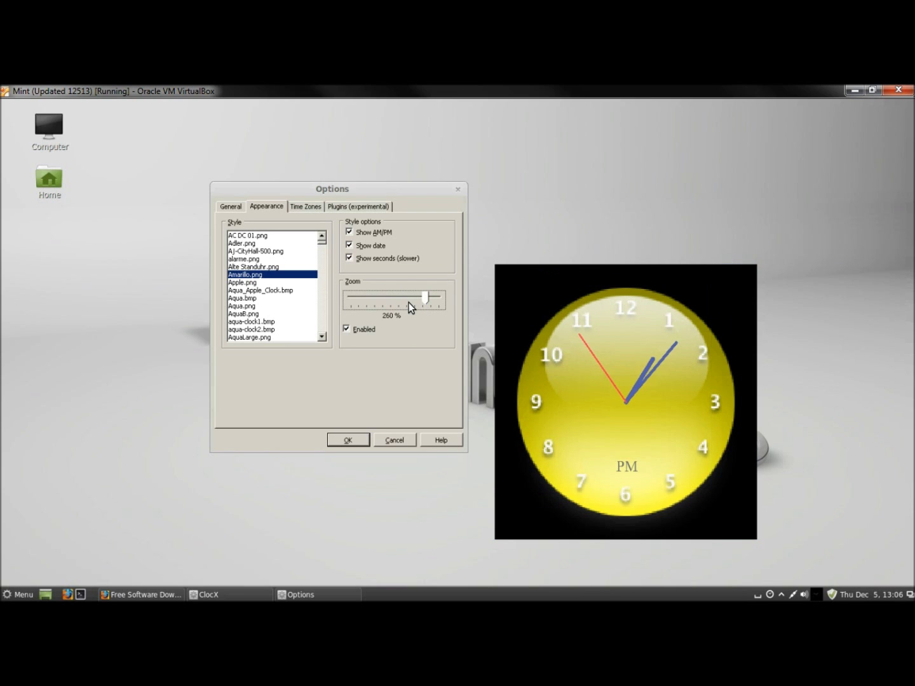
left_click(409, 303)
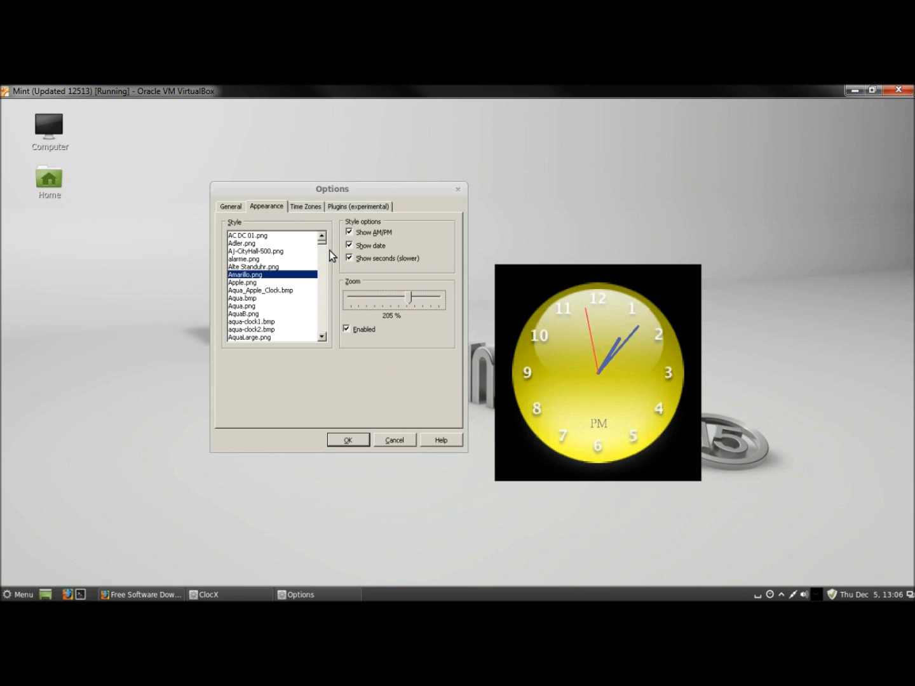
Step: Review the Time Zones and General tabs, then confirm the Options with OK
left_click(308, 208)
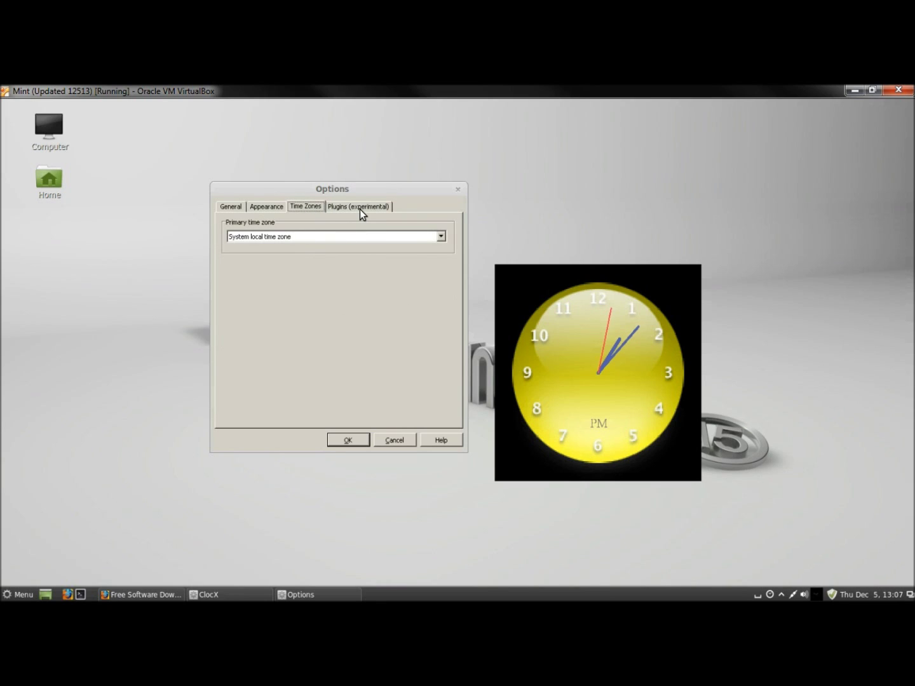
left_click(232, 206)
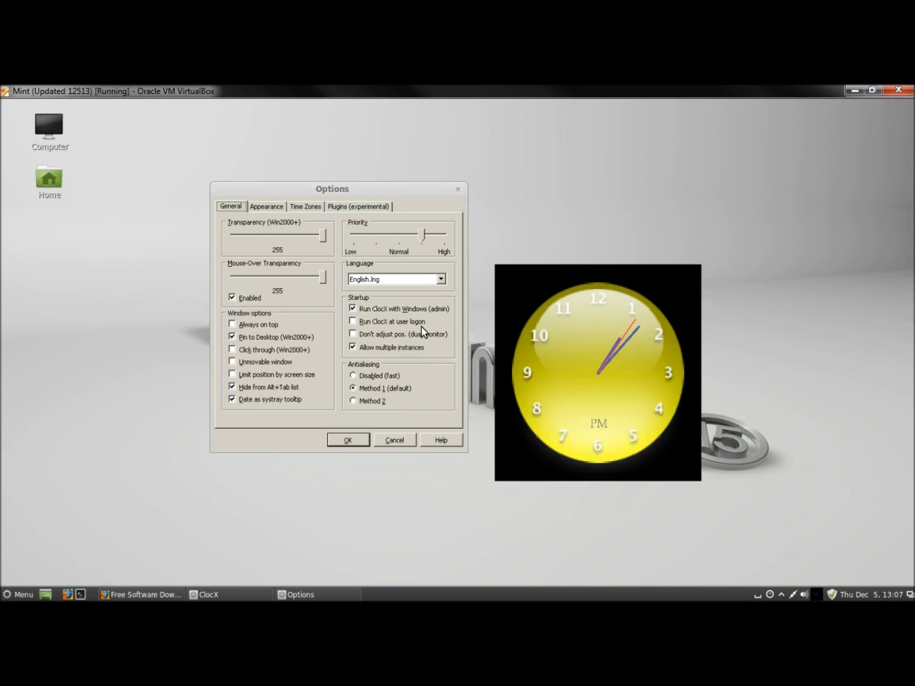
left_click(349, 439)
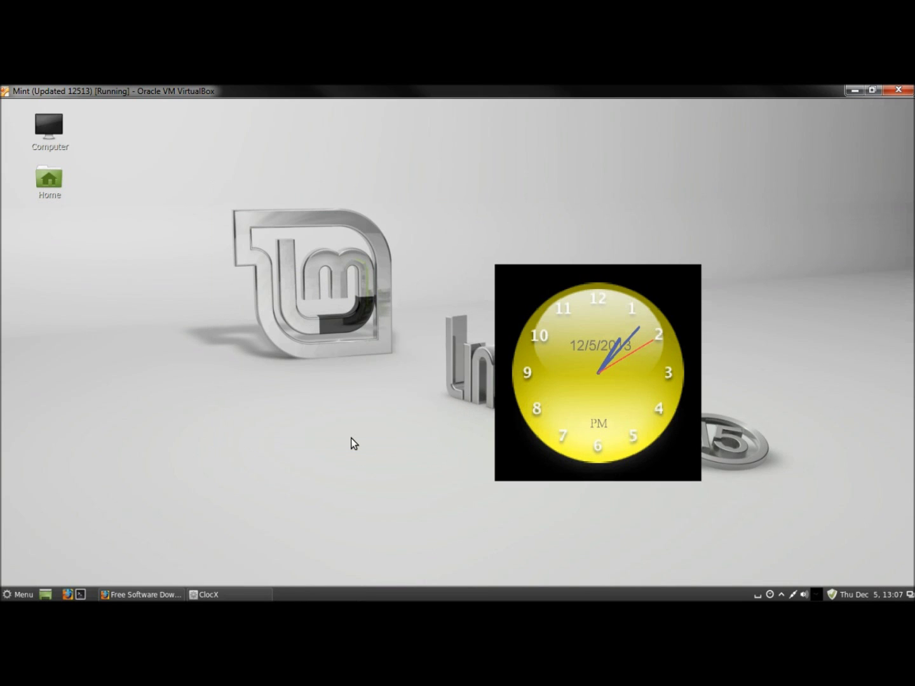
Step: Move the clock to the upper left and start a new alarm from the Alarms list
left_click_drag(625, 342, 326, 280)
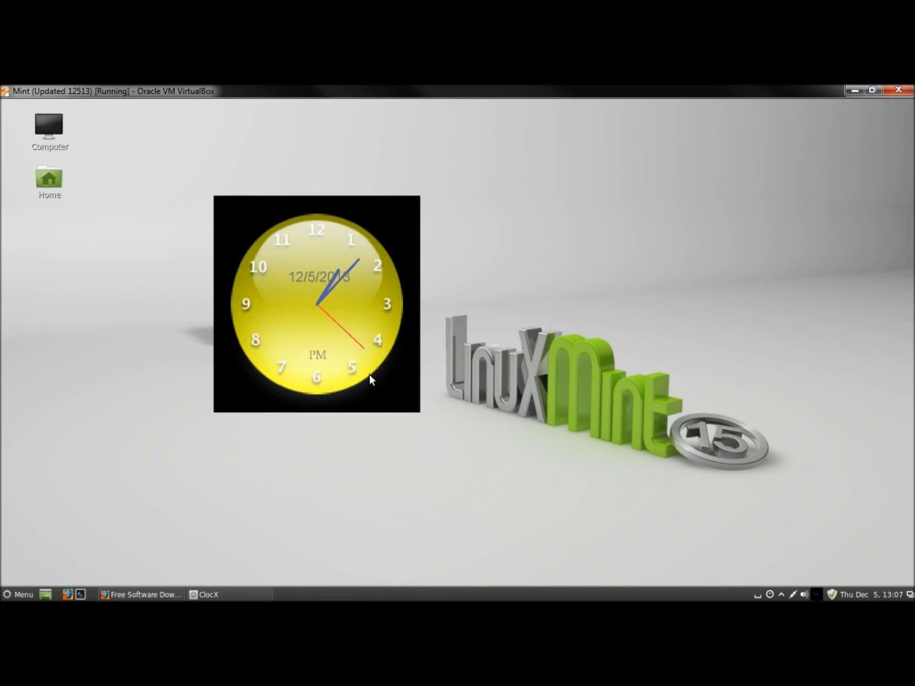
right_click(358, 259)
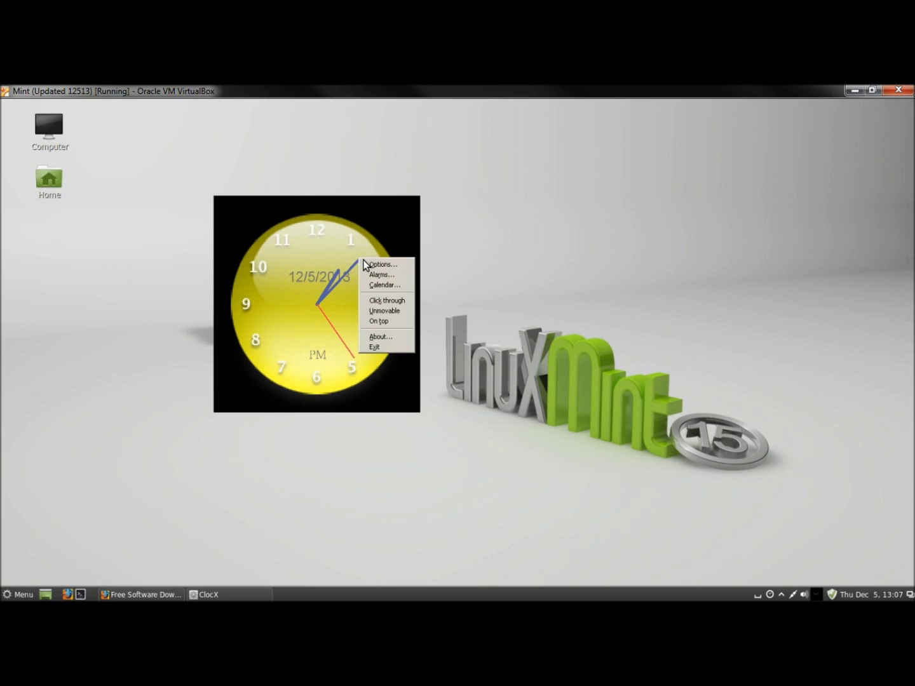
left_click(378, 276)
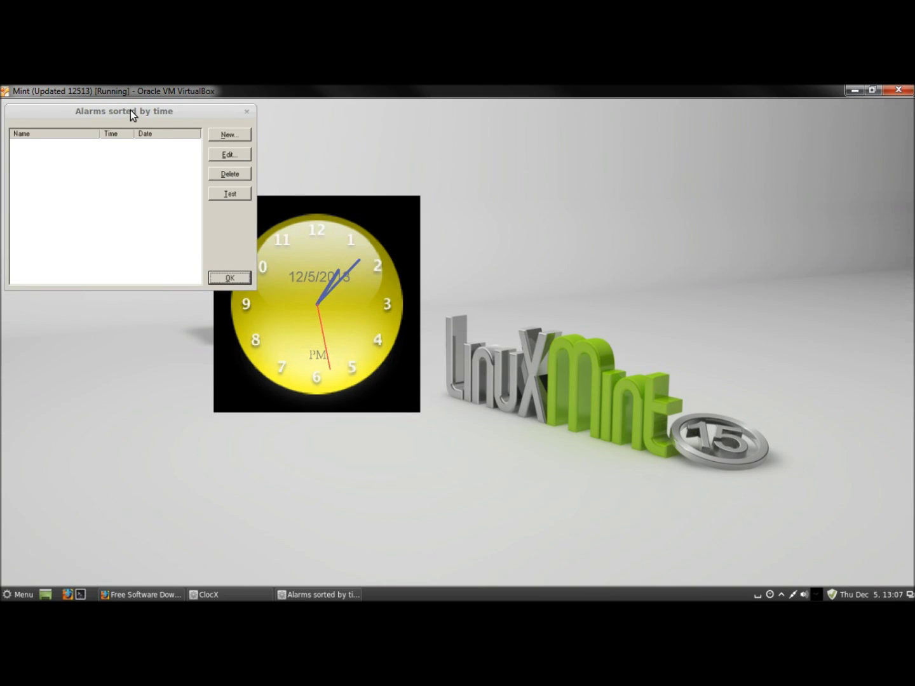
left_click_drag(130, 110, 435, 223)
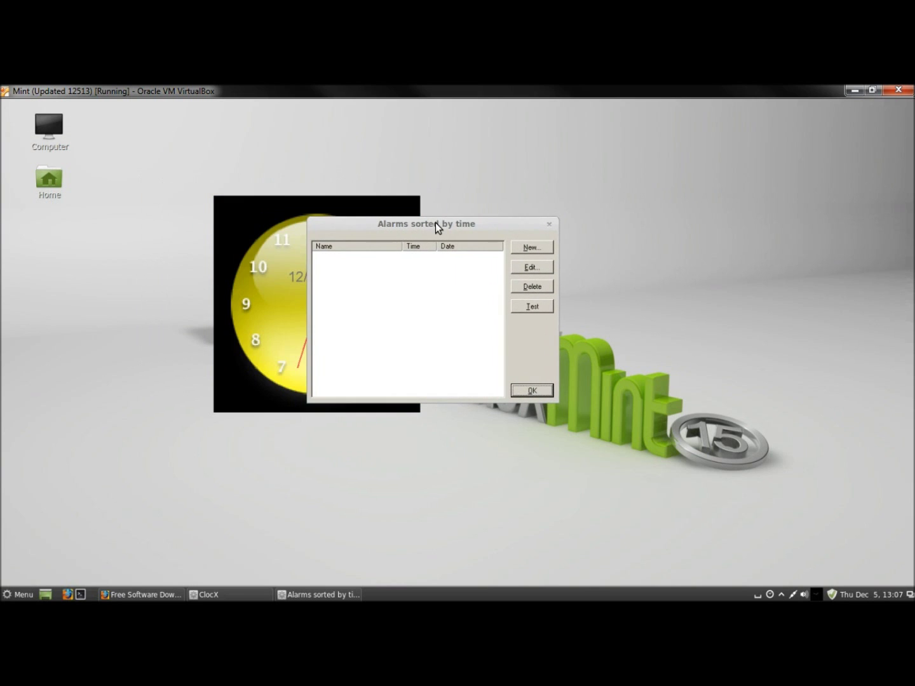
left_click(531, 249)
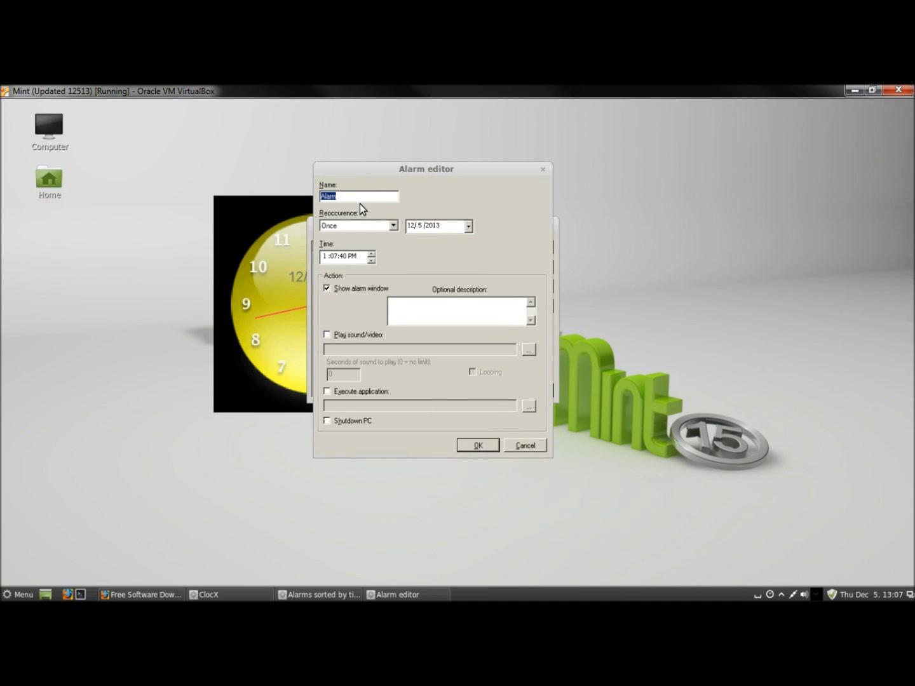
Step: Name the alarm 'Wake Up', keep Once, set 1:09:00 PM, and add description 'Wake Up'
type("Wake Up")
left_click(392, 226)
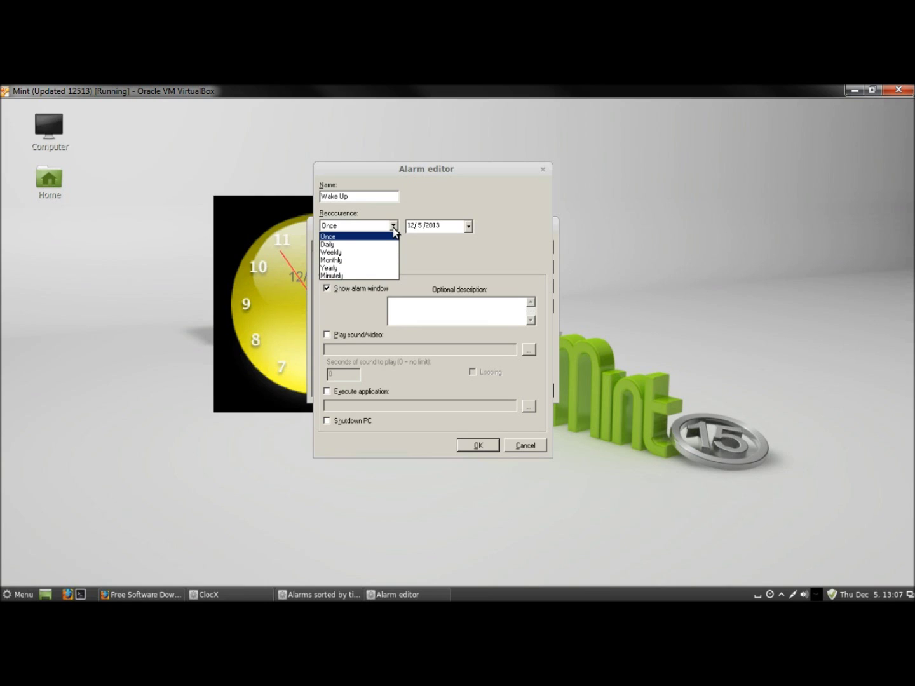
left_click(392, 225)
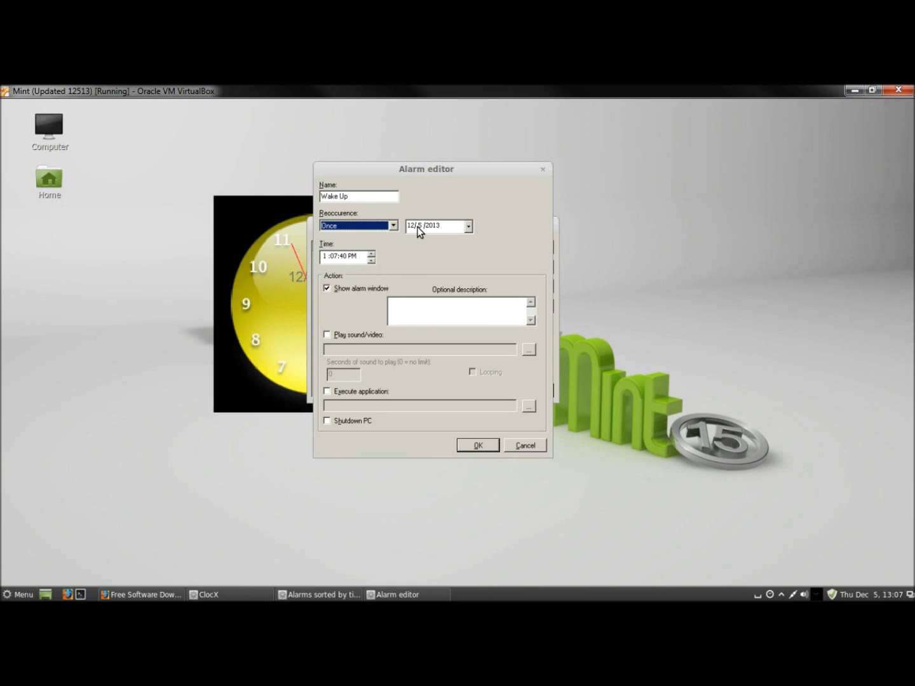
left_click(334, 259)
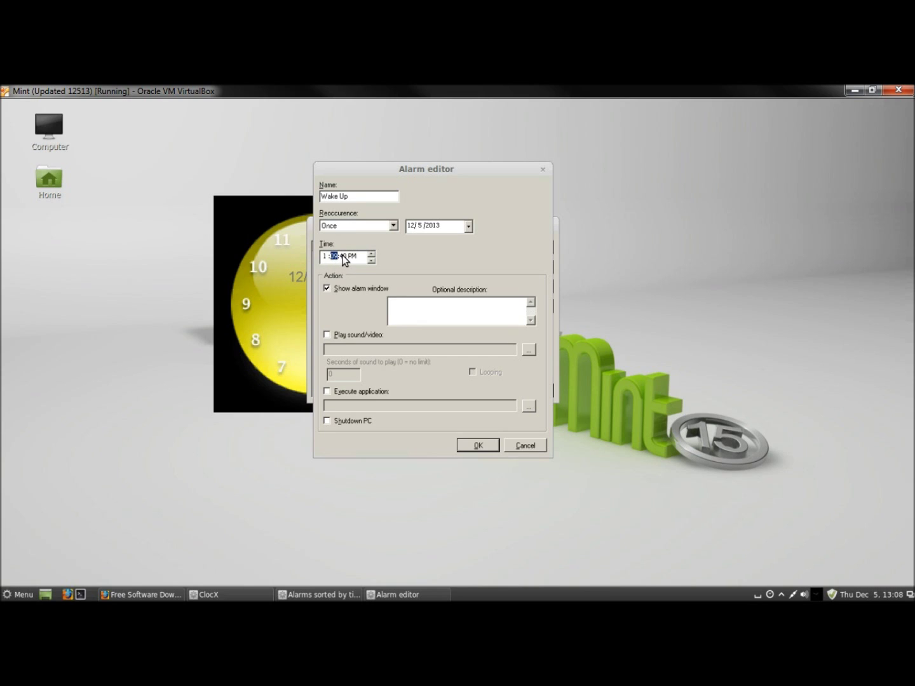
left_click(343, 257)
left_click(395, 305)
type("Wake Up")
left_click(335, 330)
Step: Make the Wake Up alarm play ring.wav on loop, then save it and close the alarm list
left_click(329, 334)
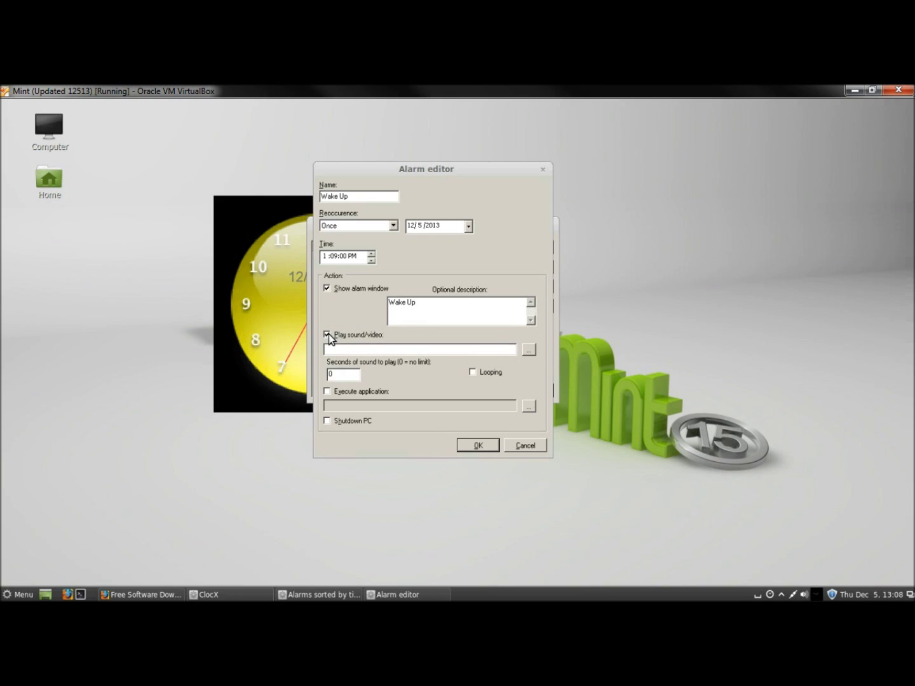
left_click(529, 350)
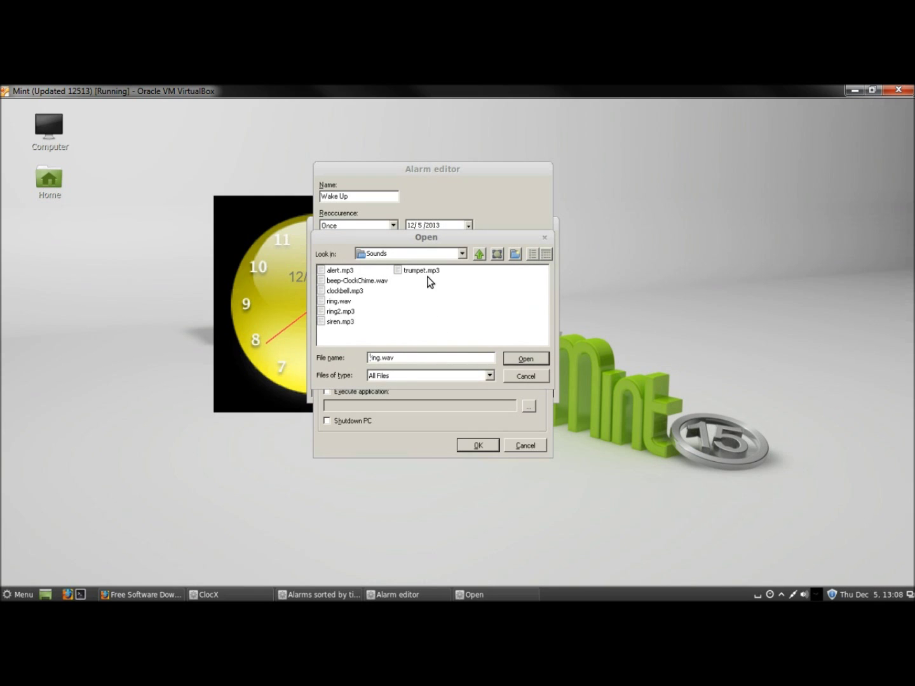
left_click(342, 301)
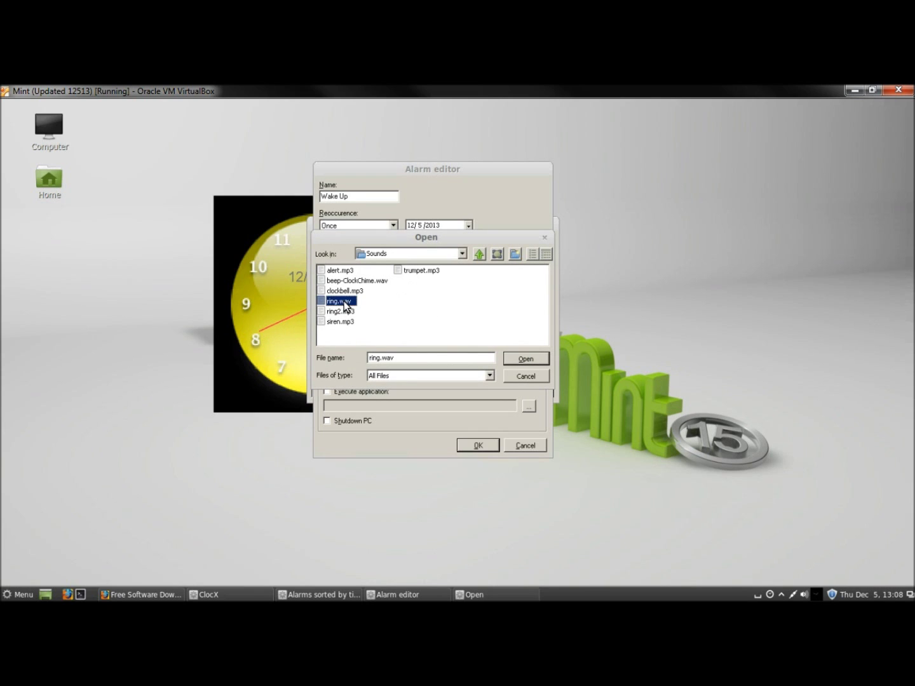
left_click(523, 360)
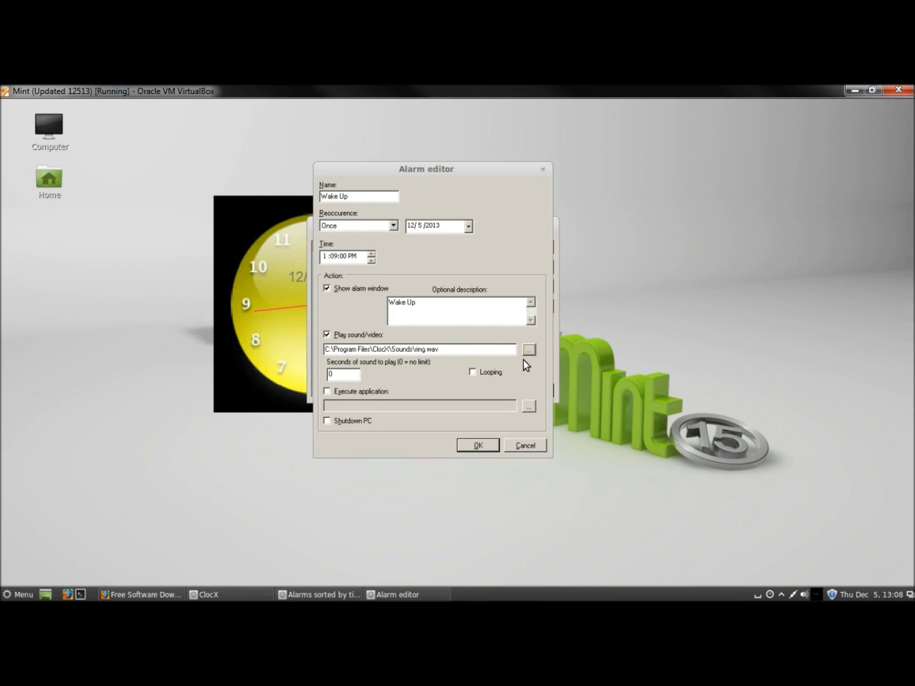
left_click(473, 372)
left_click(479, 445)
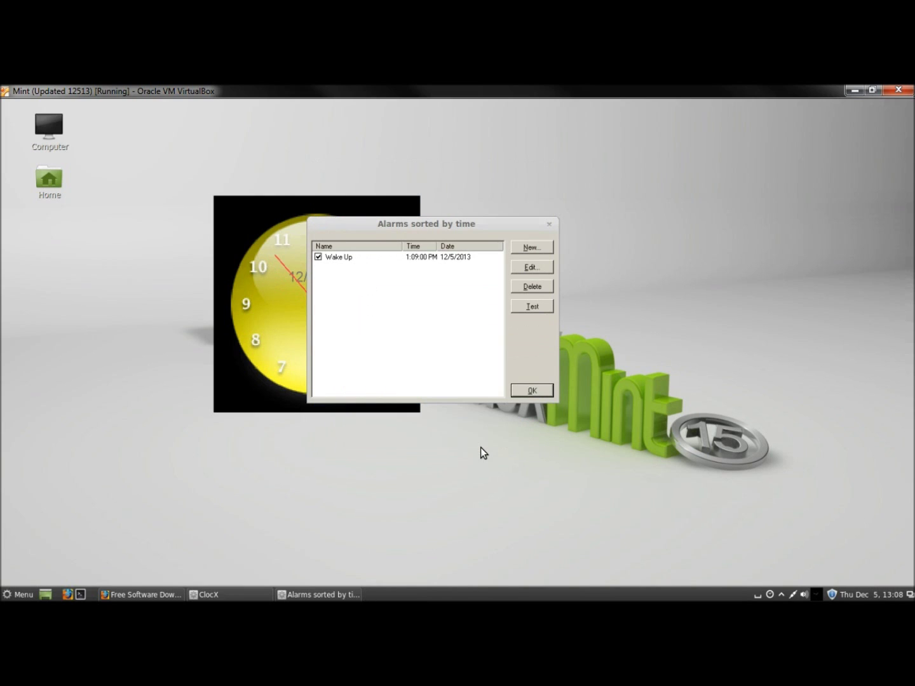
left_click(528, 390)
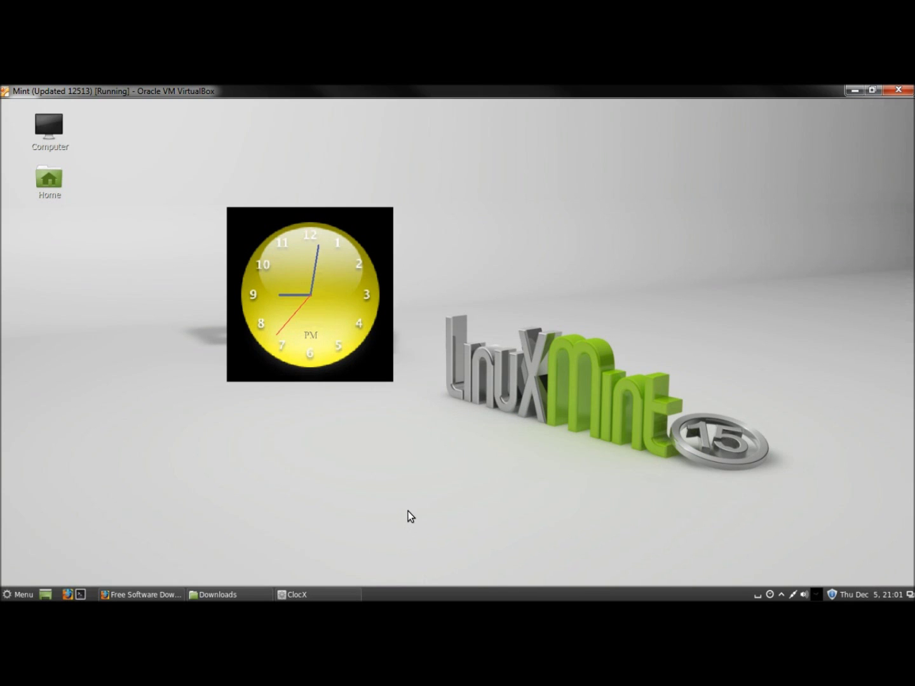
right_click(313, 247)
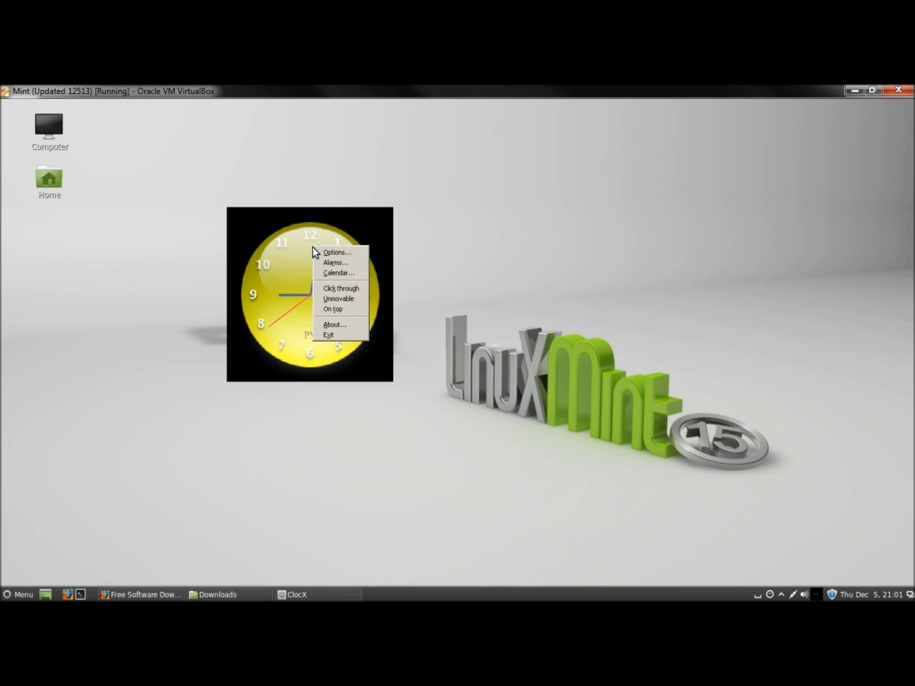
left_click(334, 273)
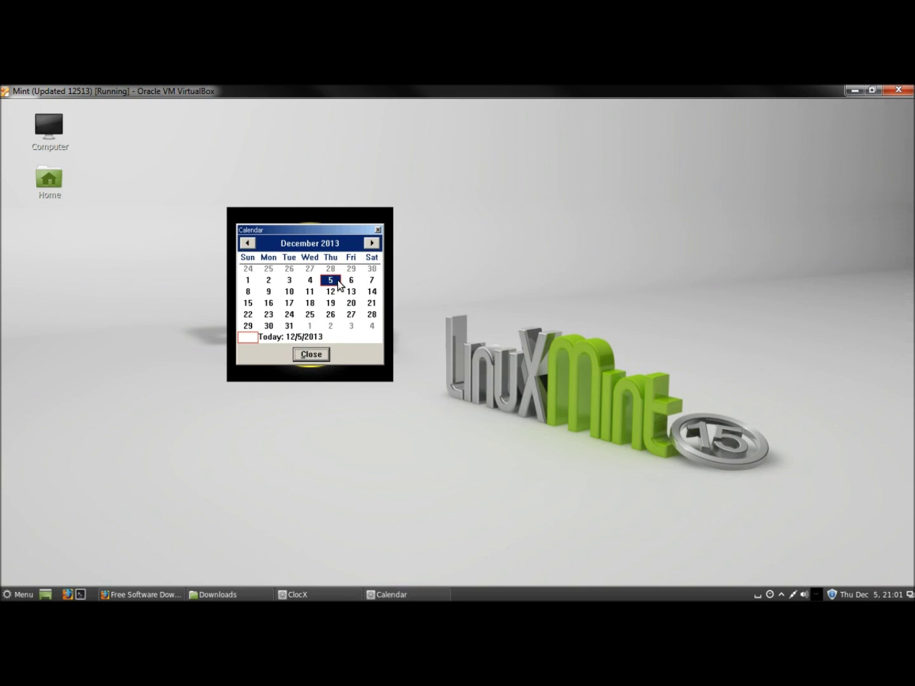
left_click(291, 304)
left_click(330, 282)
left_click(312, 355)
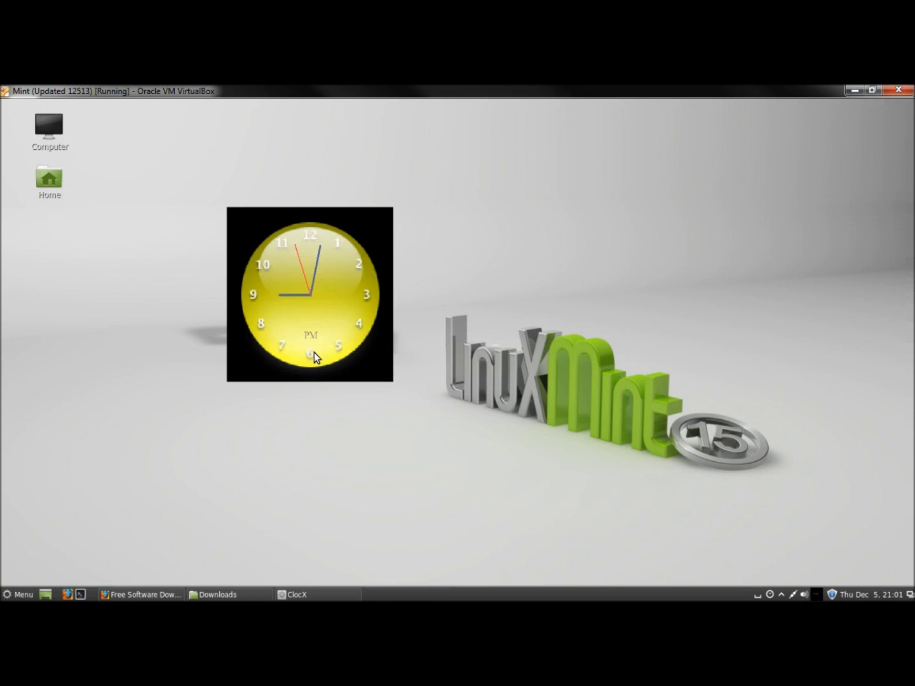
right_click(306, 238)
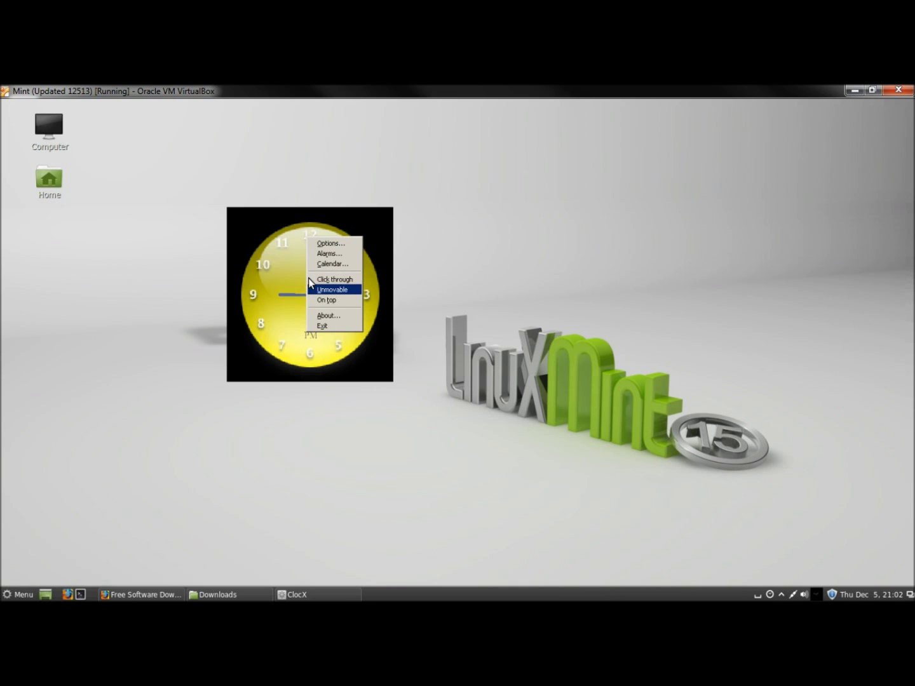
key("Up")
key("Up")
key("Up")
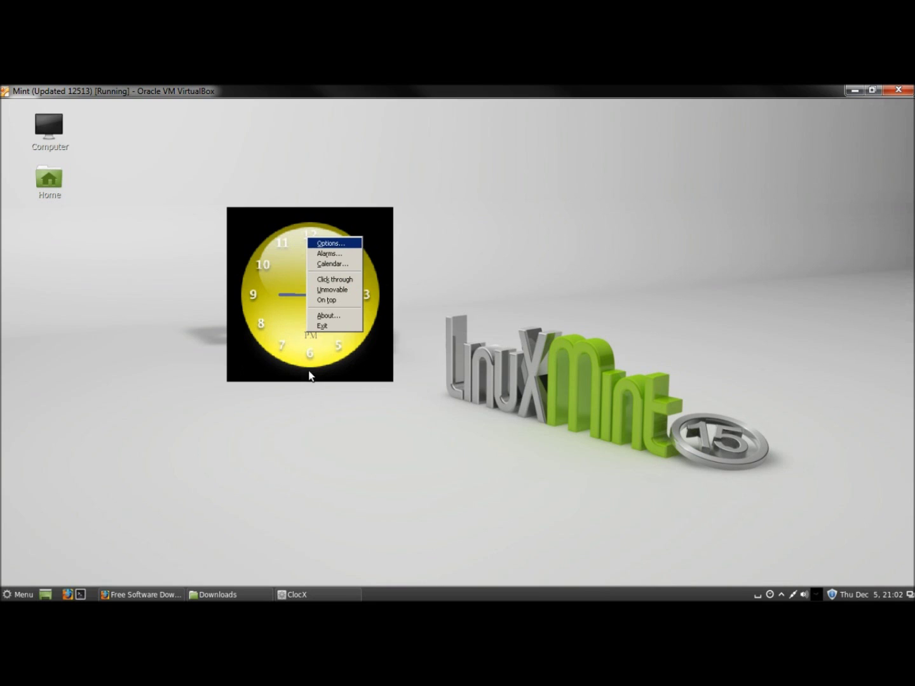
key("Up")
key("Up")
key("Up")
key("Up")
key("Up")
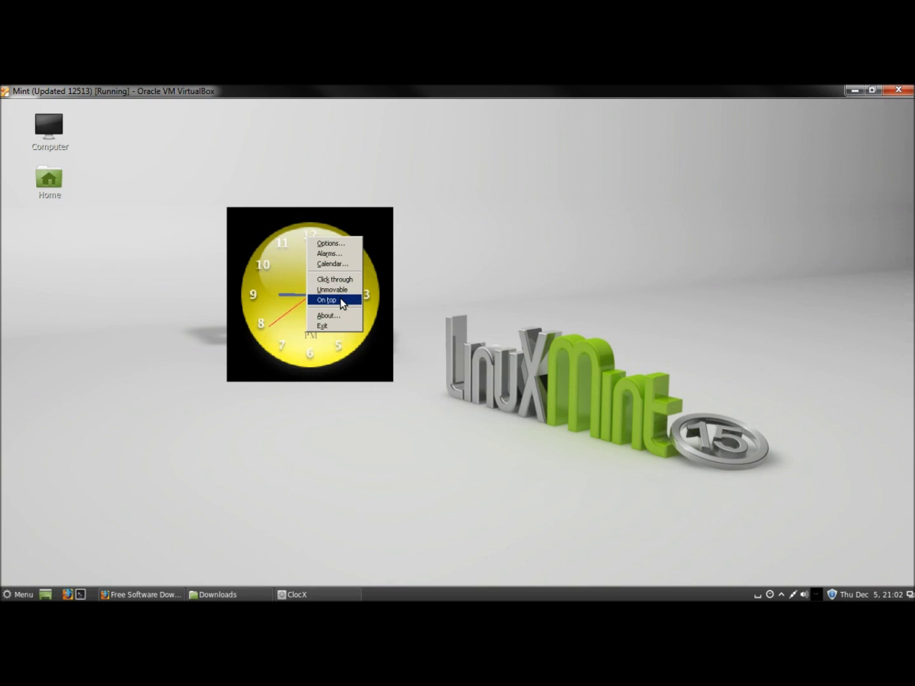
left_click(304, 279)
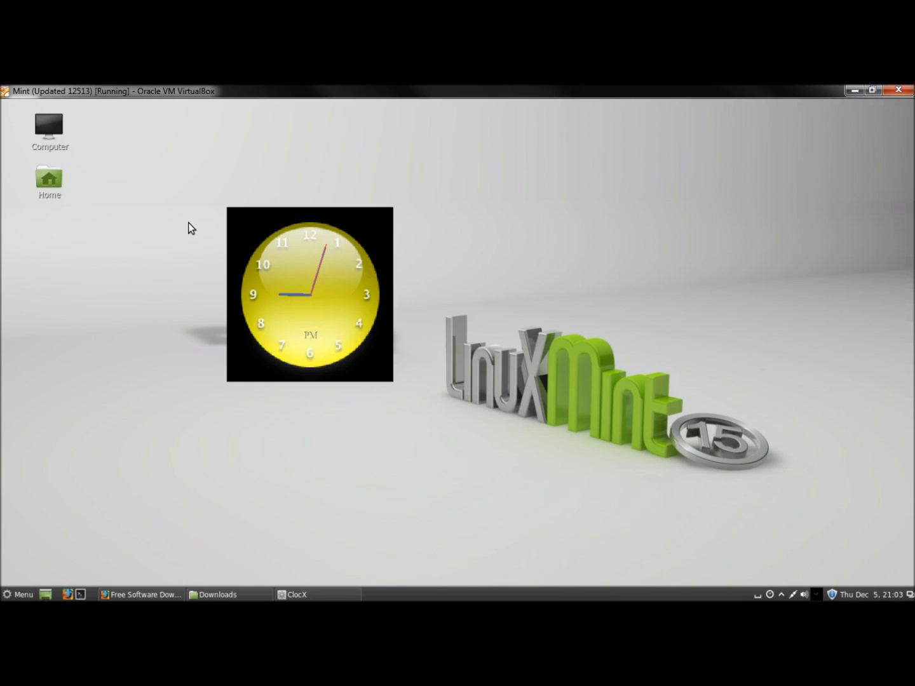